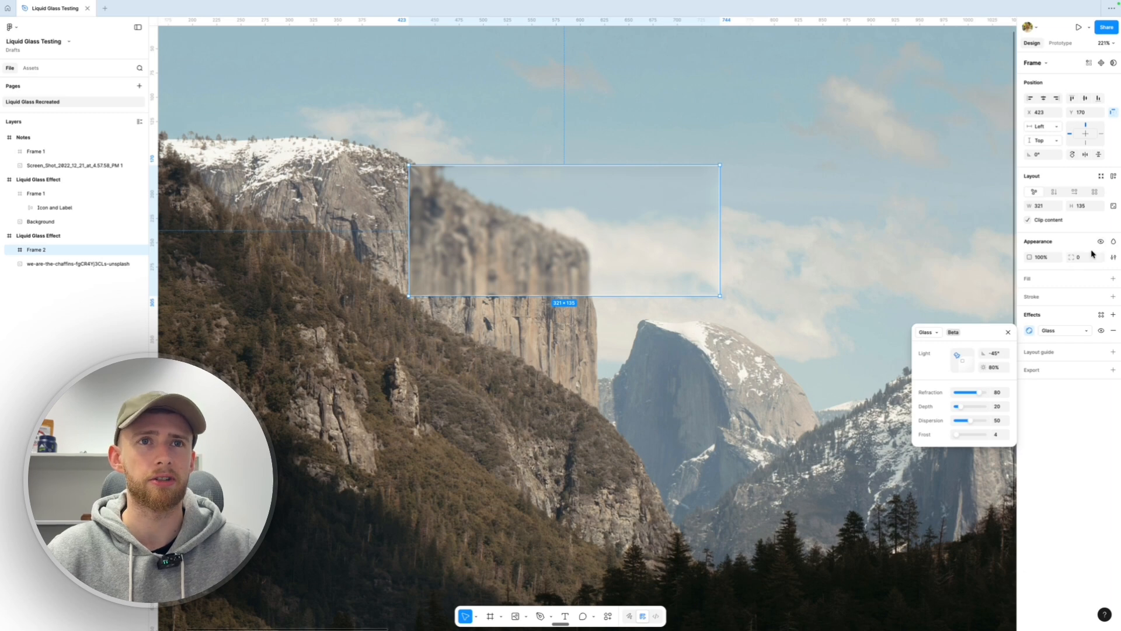
Round the Liquid Glass Effect frame's corners to a radius of 12
left_click(1006, 333)
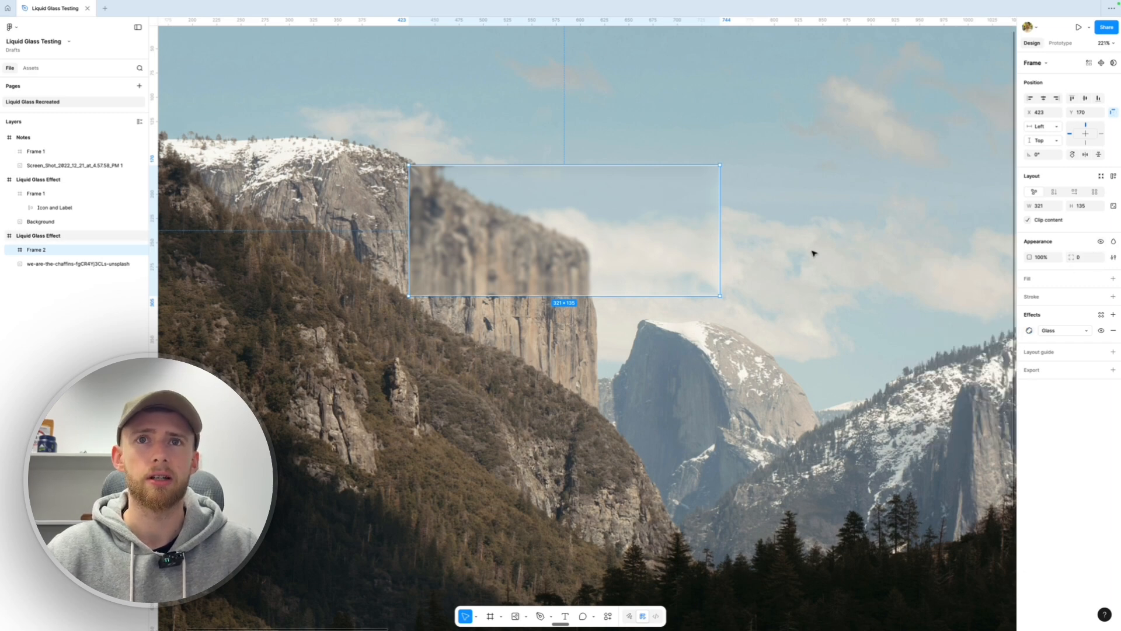
left_click(811, 250)
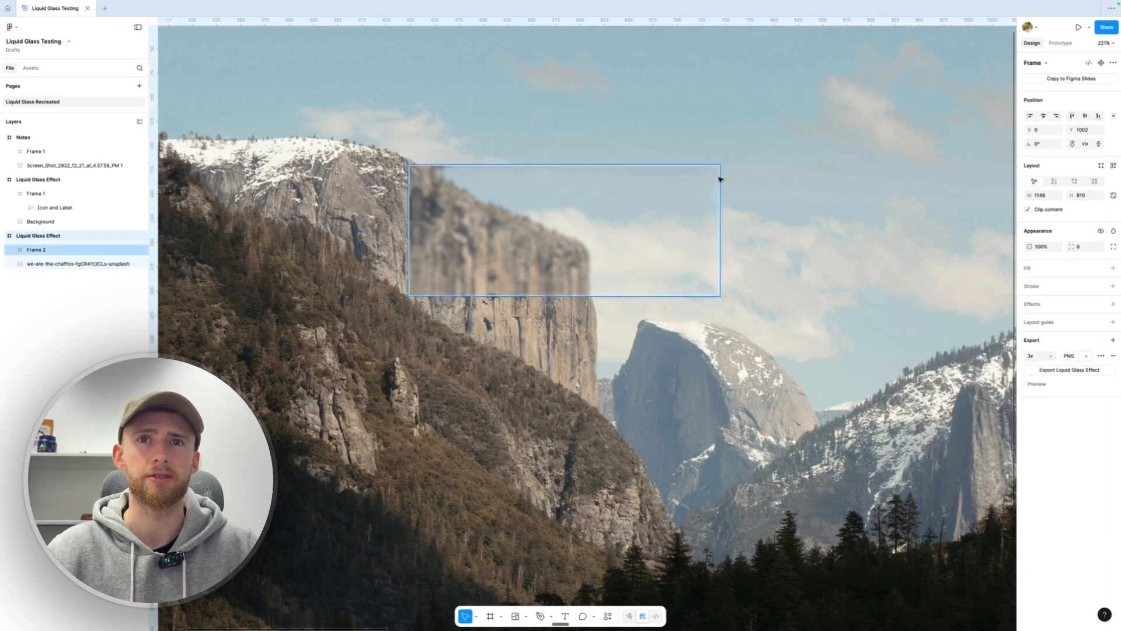
left_click(1085, 247)
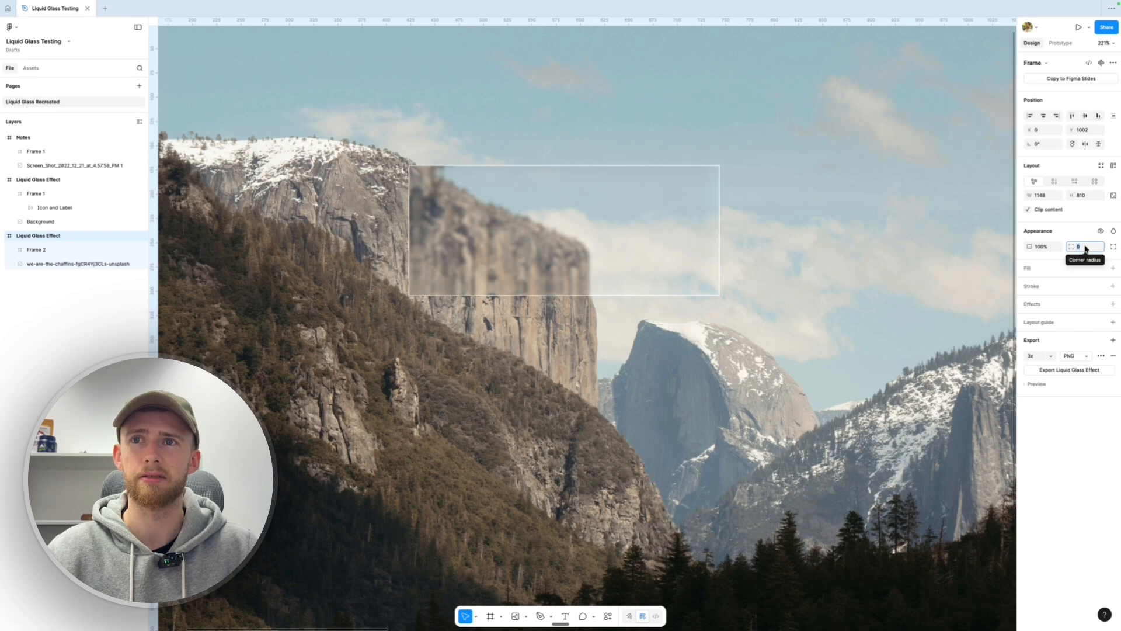
type("12")
key("Tab")
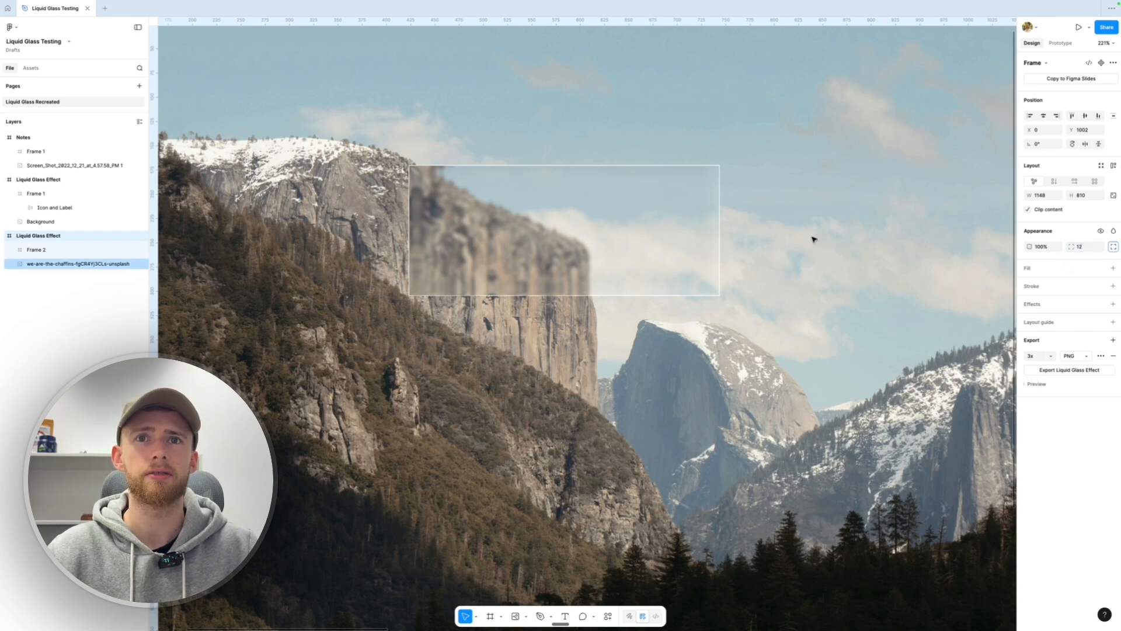
Give the glass Frame 2 a corner radius of 12 as well
left_click(701, 215)
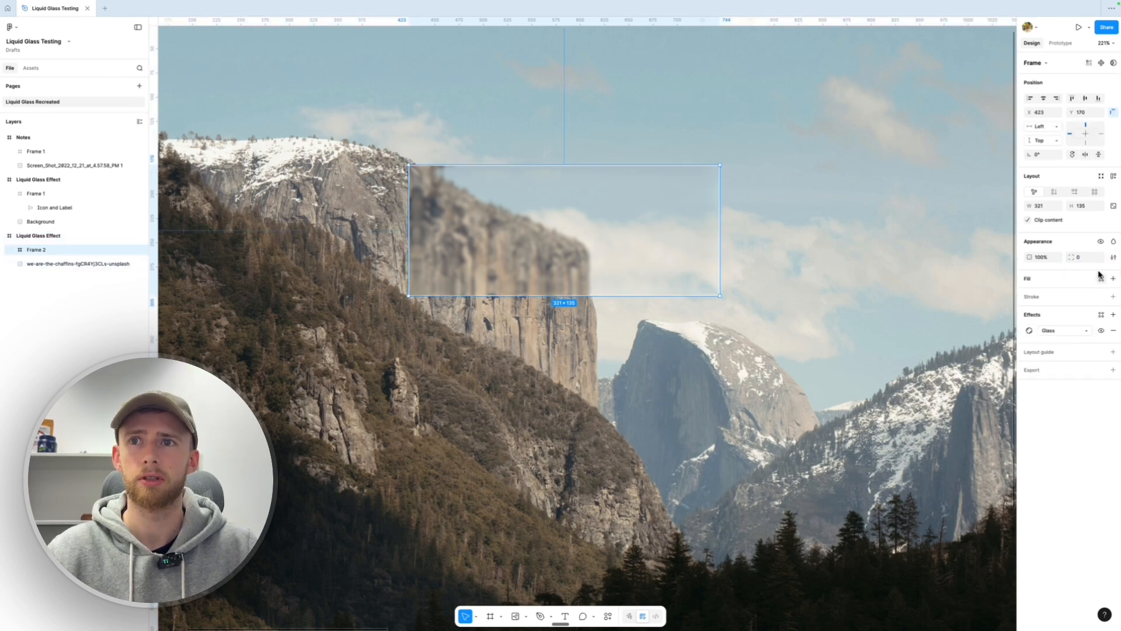
left_click(1082, 259)
type("12")
key("Return")
left_click(805, 239)
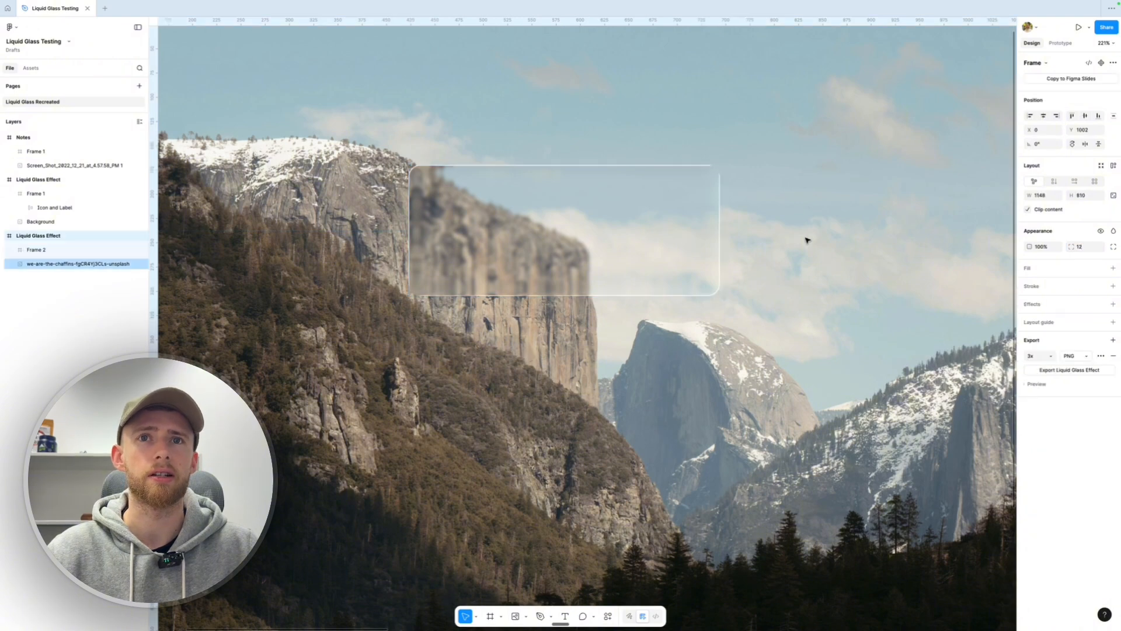
Aim Frame 2's glass light toward the top-left at about -57°, keeping 80% intensity
left_click(685, 249)
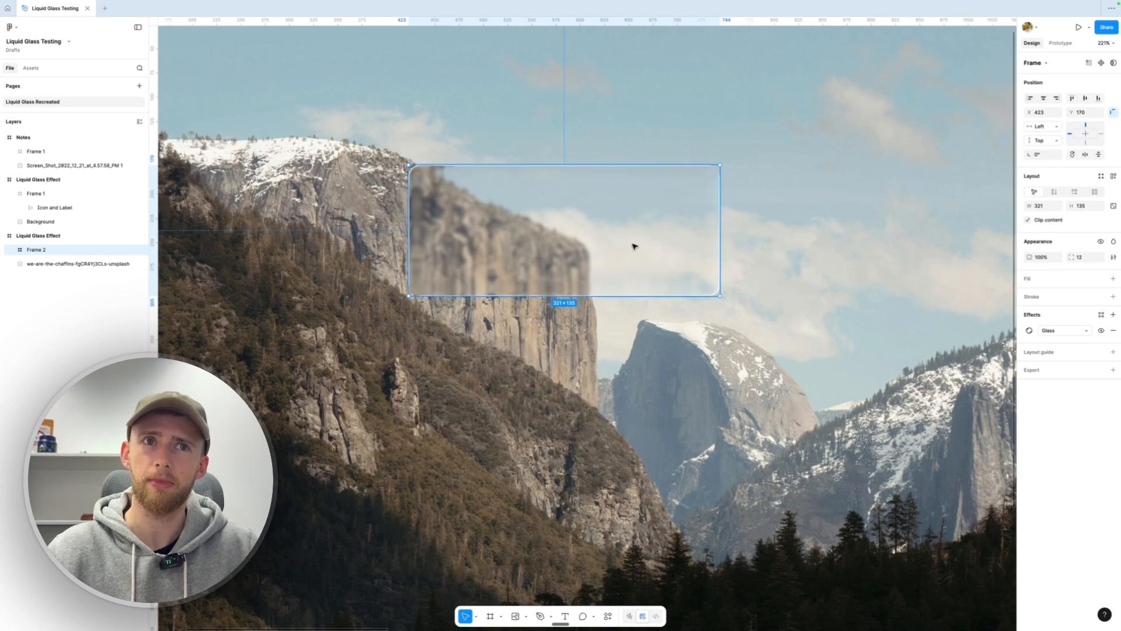
left_click(1030, 331)
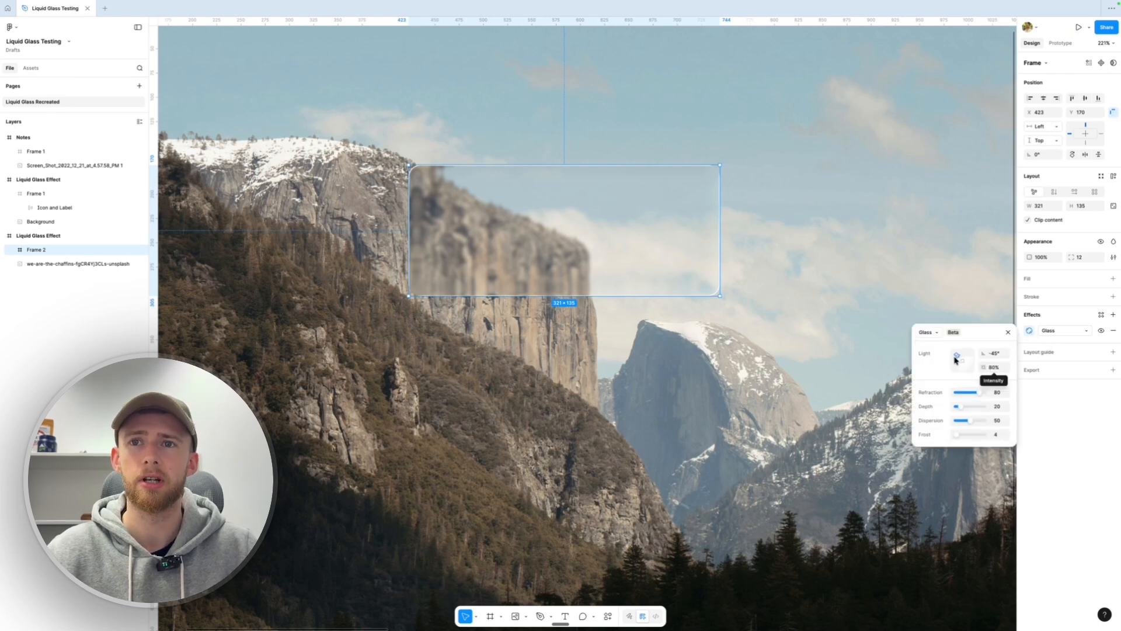
left_click_drag(958, 356, 997, 392)
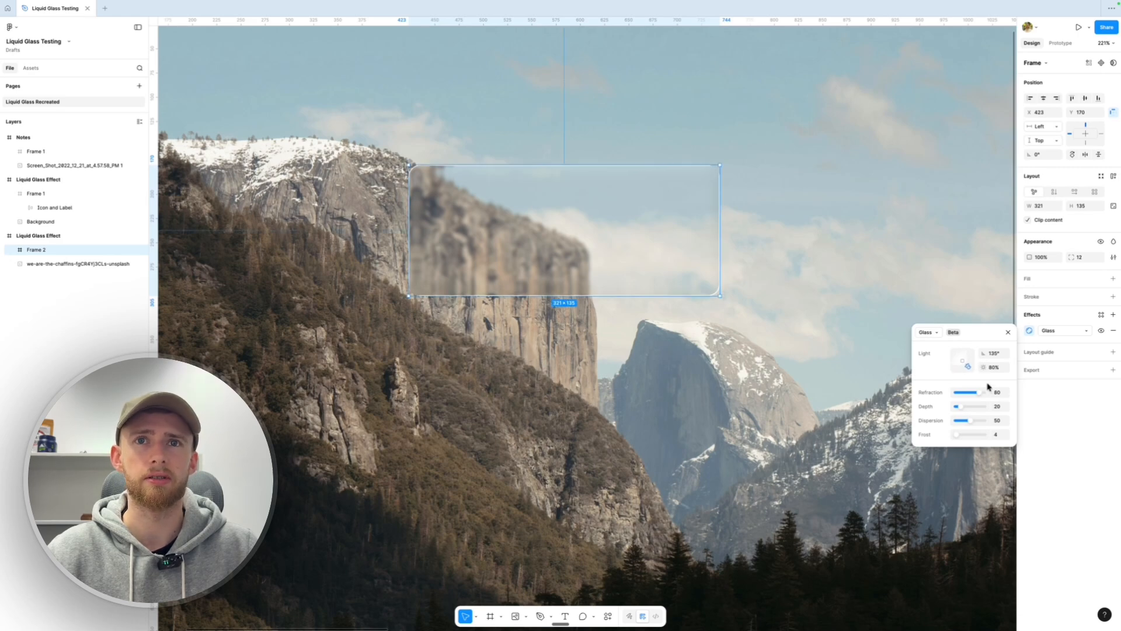
left_click_drag(968, 366, 931, 342)
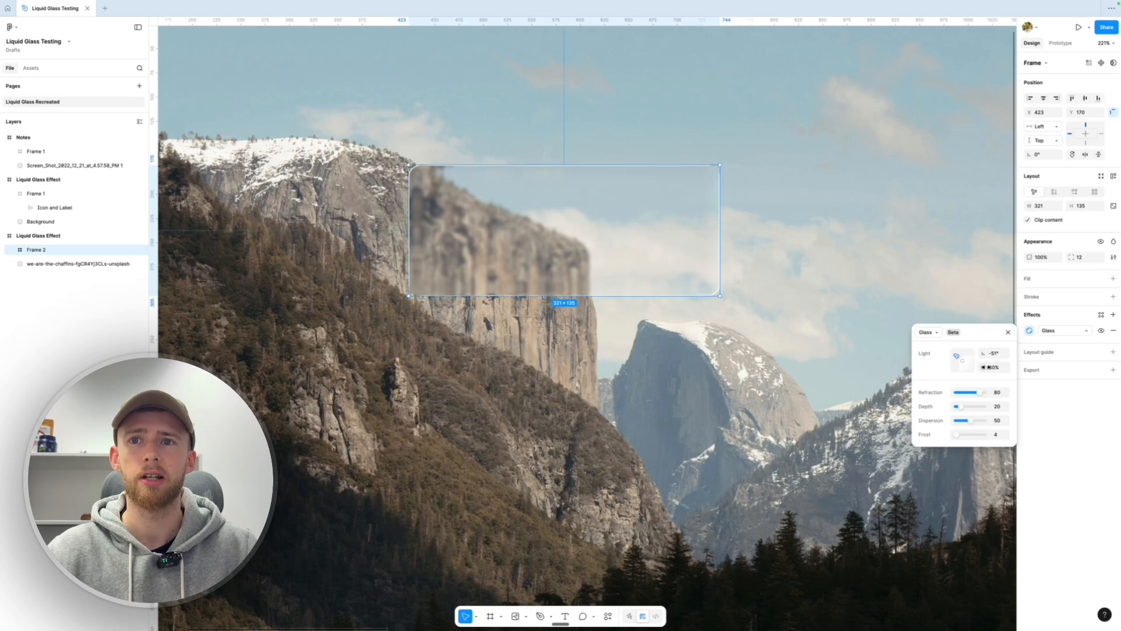
left_click(989, 367)
left_click_drag(1004, 366, 978, 375)
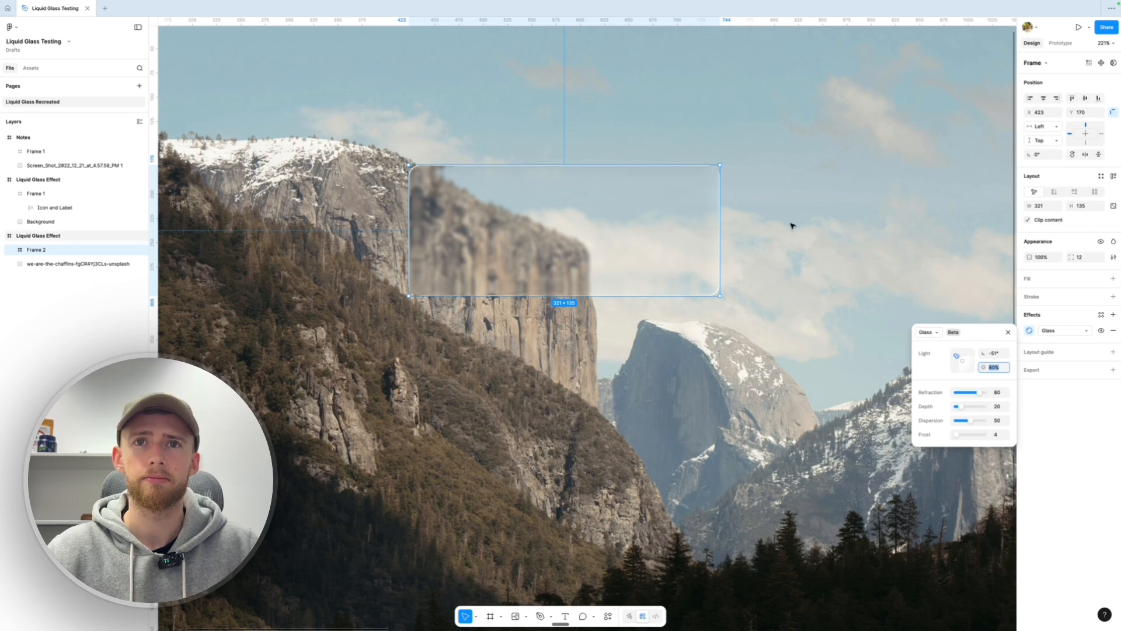
left_click_drag(656, 235, 635, 280)
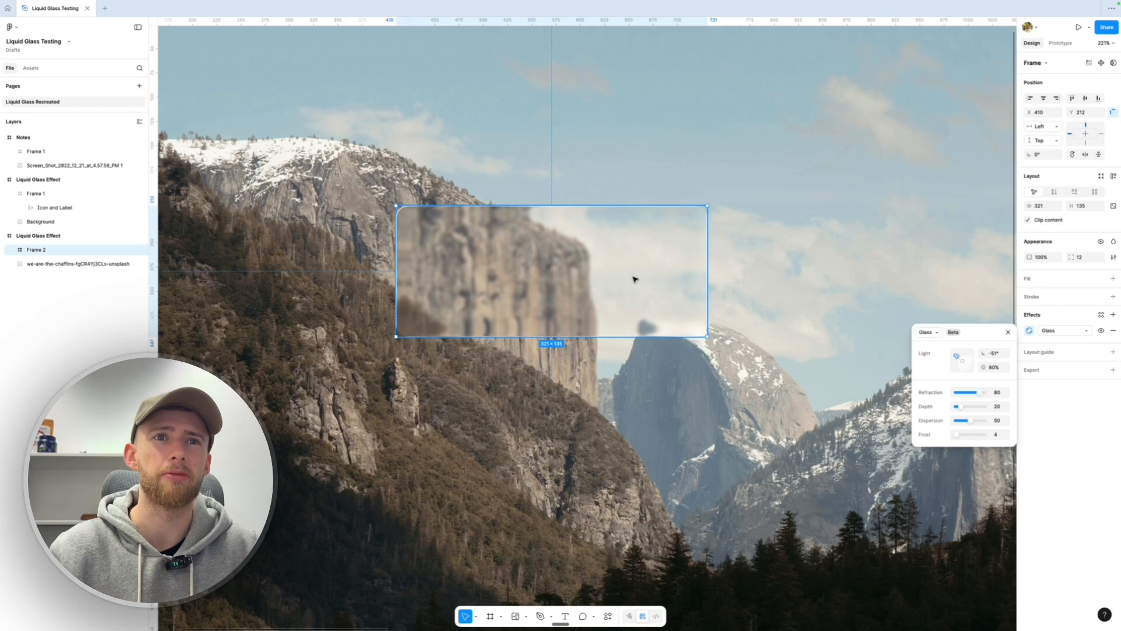
Reselect the glass Frame 2 and show its Glass effect settings again
left_click(725, 257)
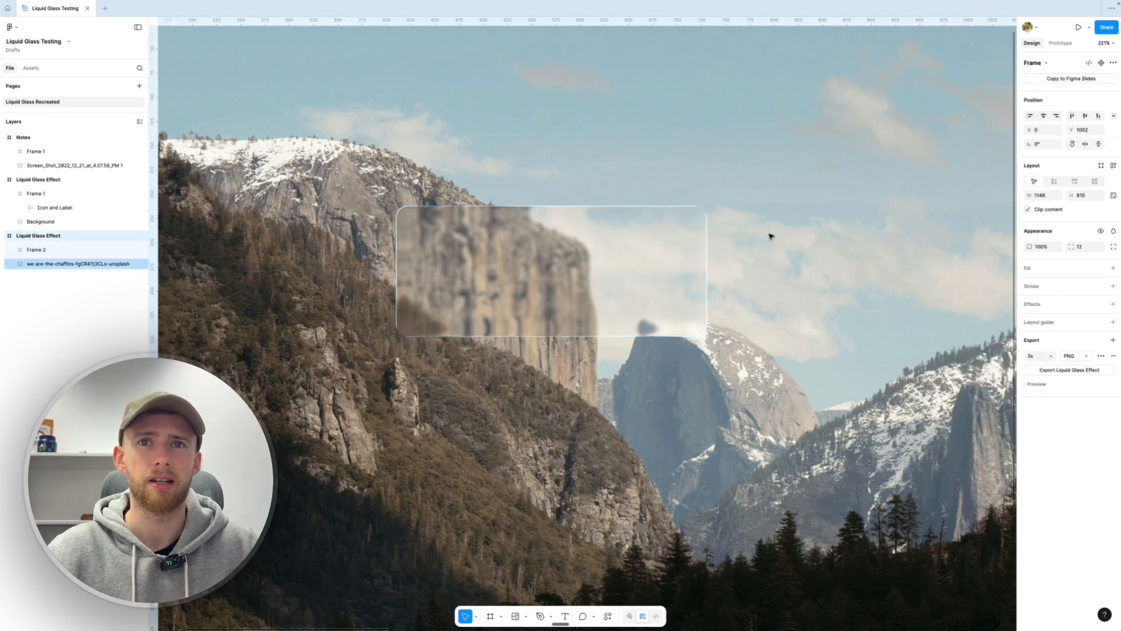
left_click(698, 212)
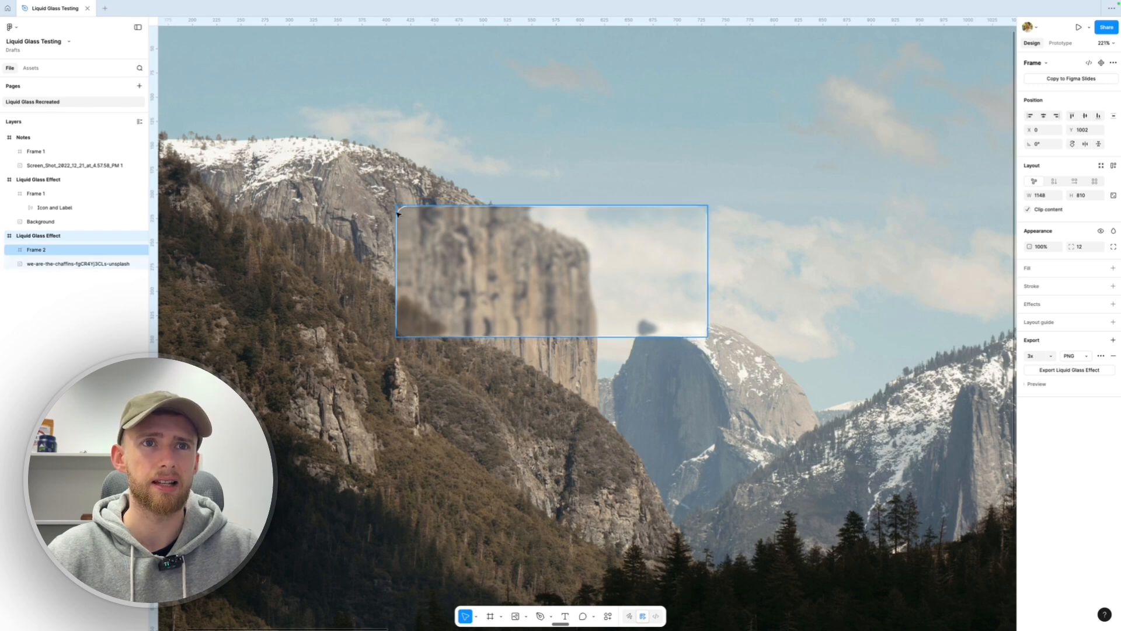
left_click(573, 264)
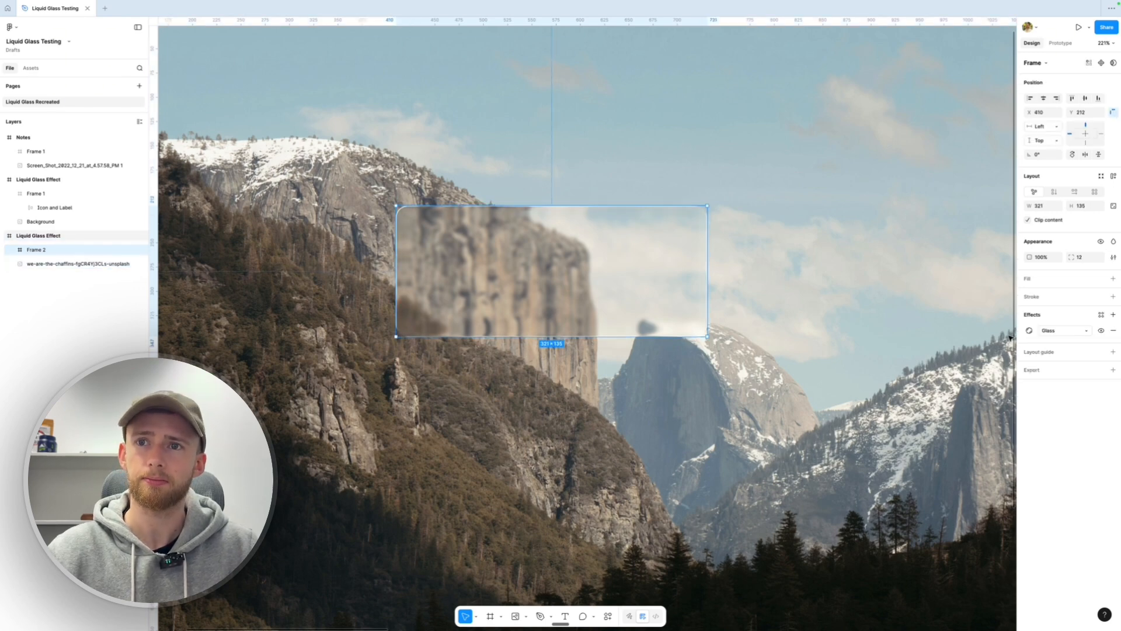
left_click(1029, 331)
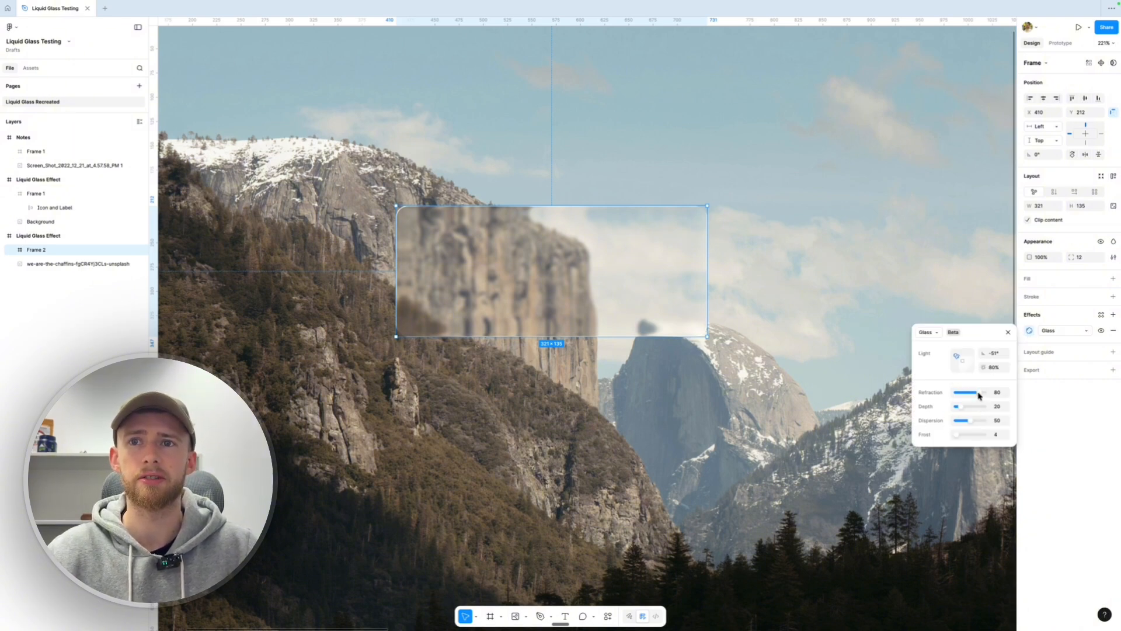
Set Frame 2's glass refraction to about 78 and depth to 51, then move it over the snowy ridge
mouse_move(980, 395)
left_mouse_down()
mouse_move(948, 393)
mouse_move(994, 395)
left_mouse_up()
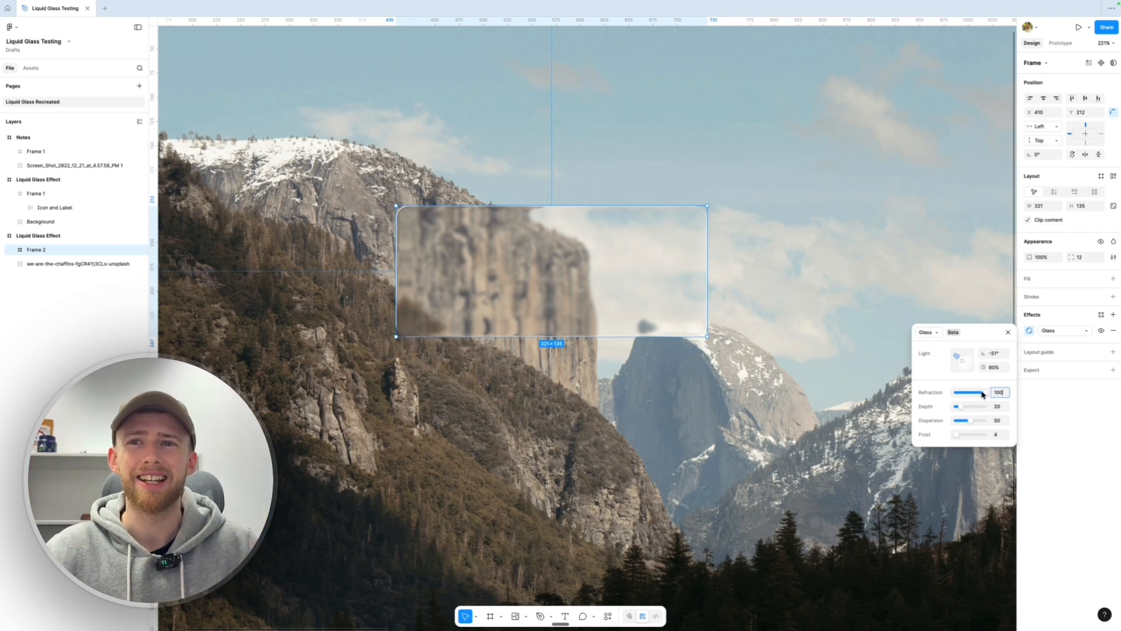
left_click_drag(983, 394, 976, 397)
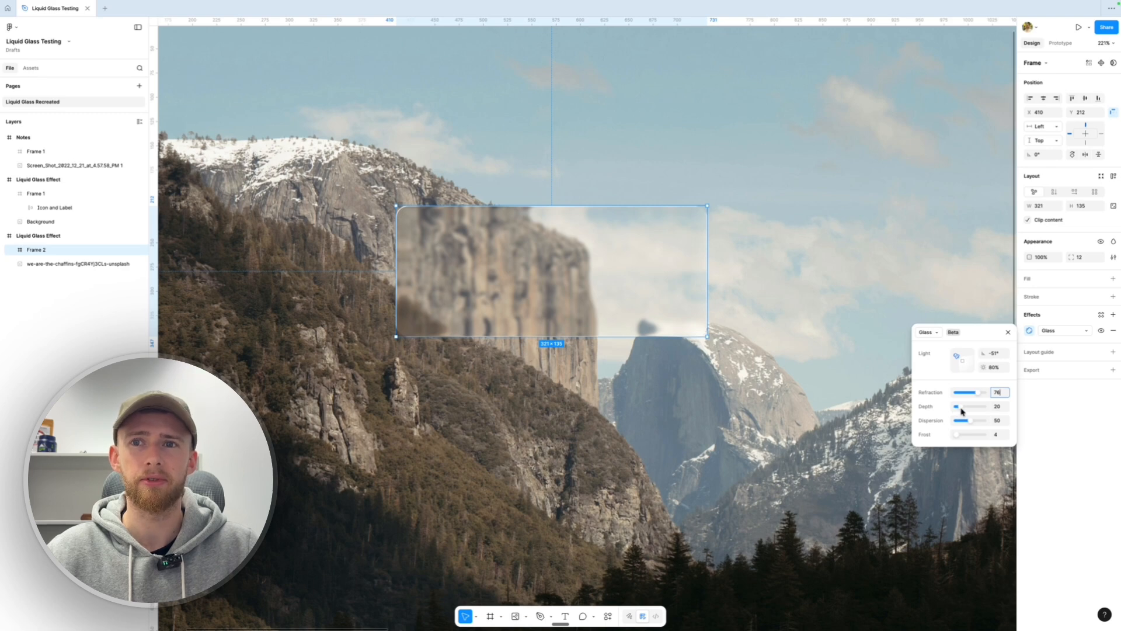
mouse_move(963, 407)
left_mouse_down()
mouse_move(979, 408)
mouse_move(939, 403)
mouse_move(997, 425)
mouse_move(970, 424)
left_mouse_up()
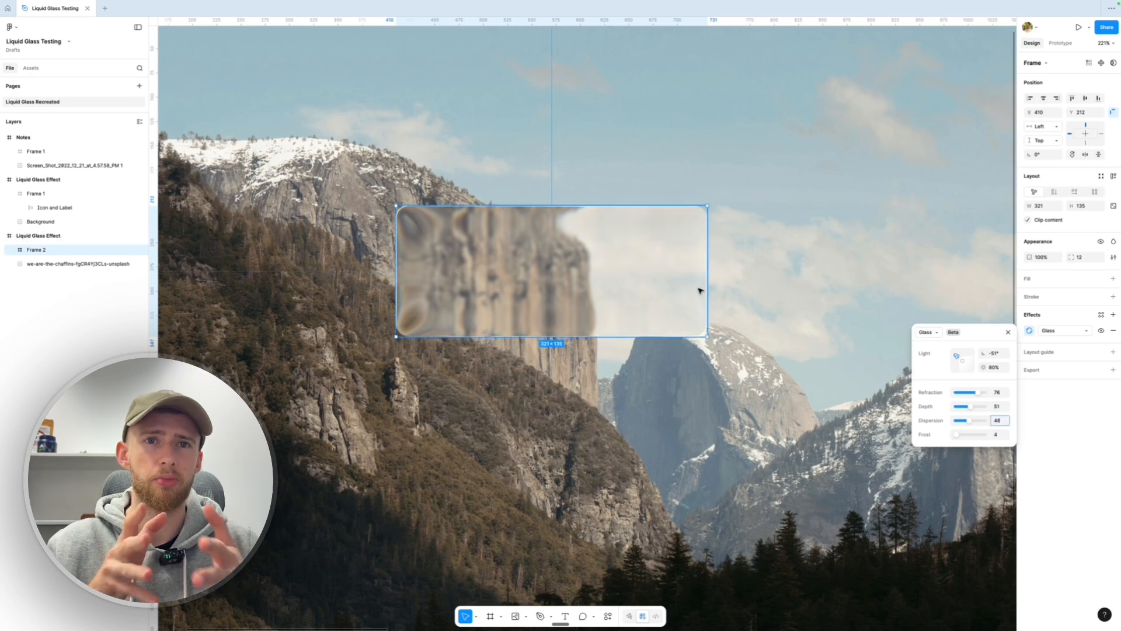
left_click_drag(601, 270, 471, 185)
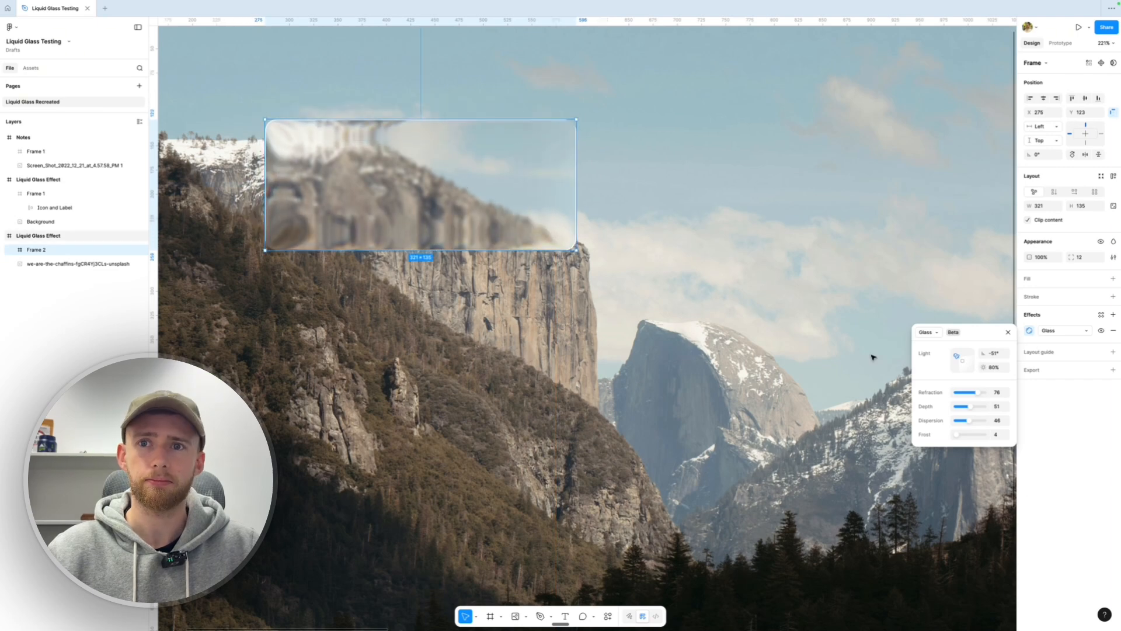
Push Frame 2's glass dispersion to 100 and try a heavier frost, zooming in to inspect
left_click_drag(973, 425, 1008, 421)
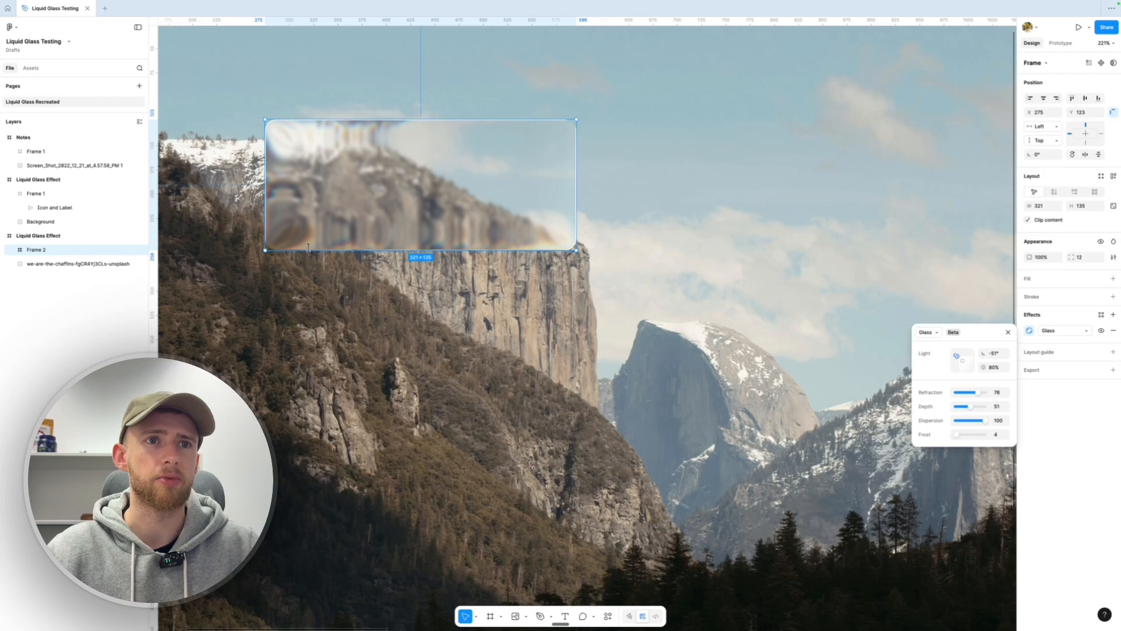
scroll(300, 246, "up", 6)
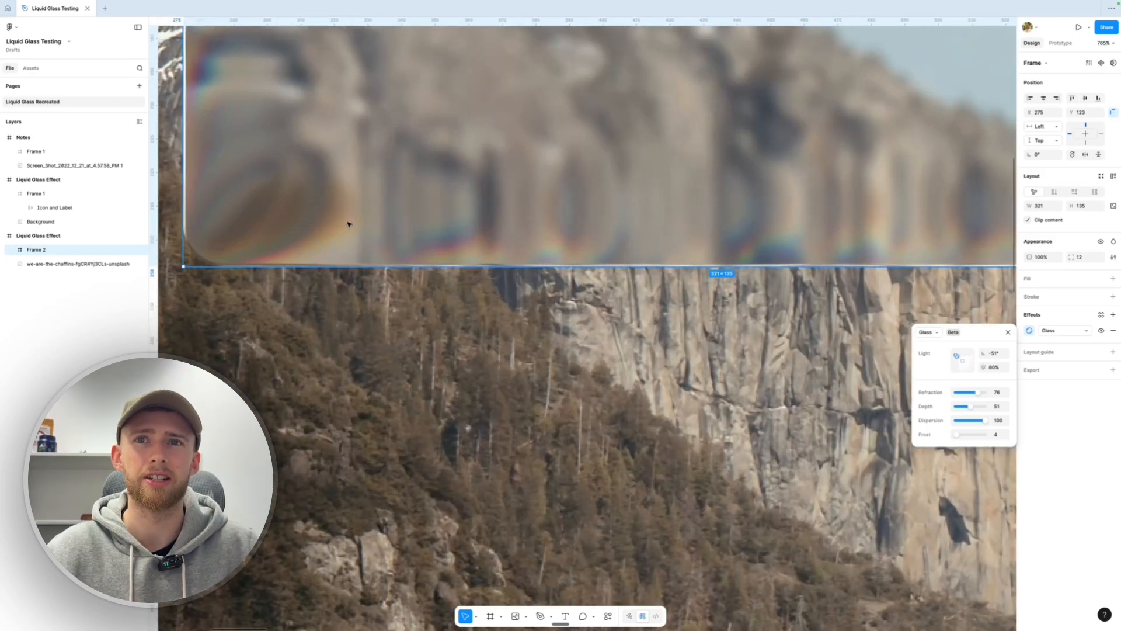
scroll(348, 224, "down", 4)
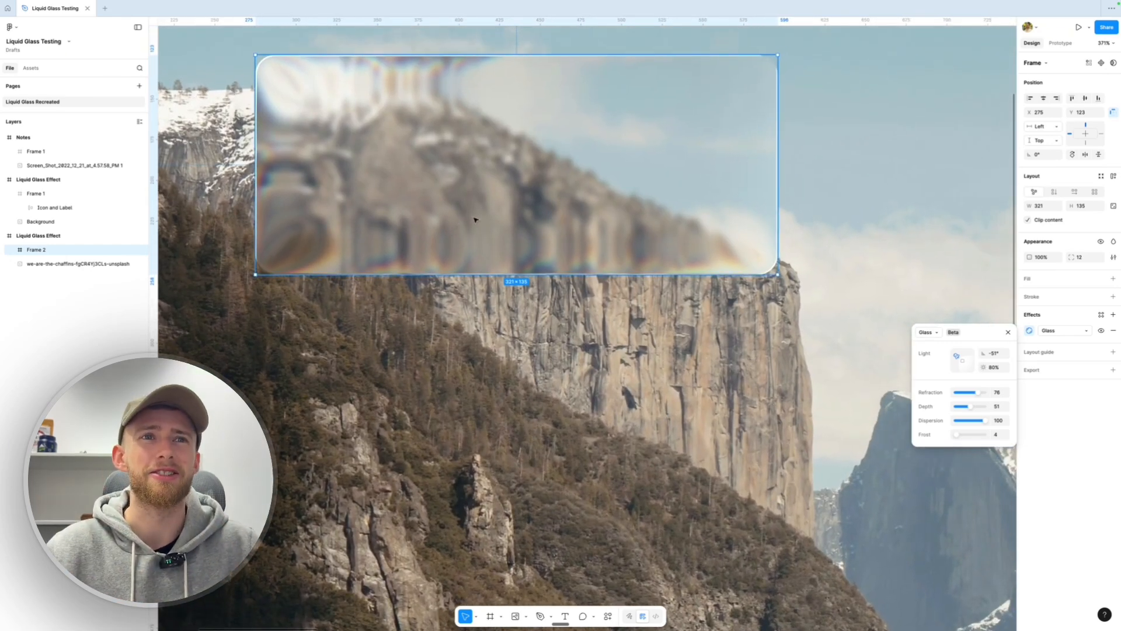
scroll(543, 217, "up", 2)
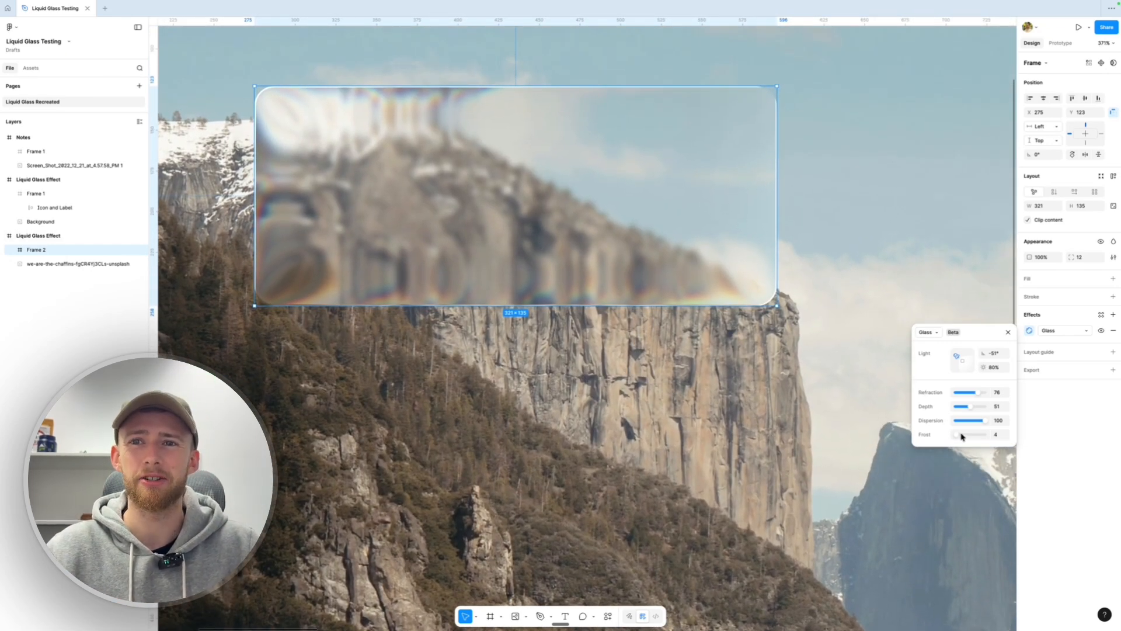
left_click_drag(958, 437, 959, 434)
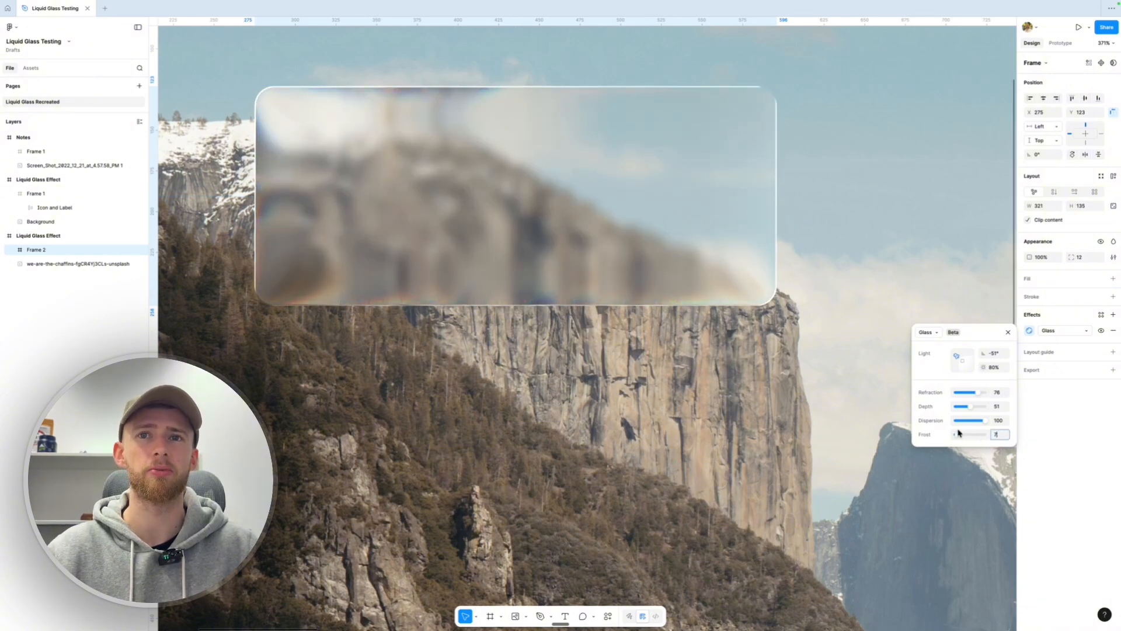
scroll(792, 383, "down", 6)
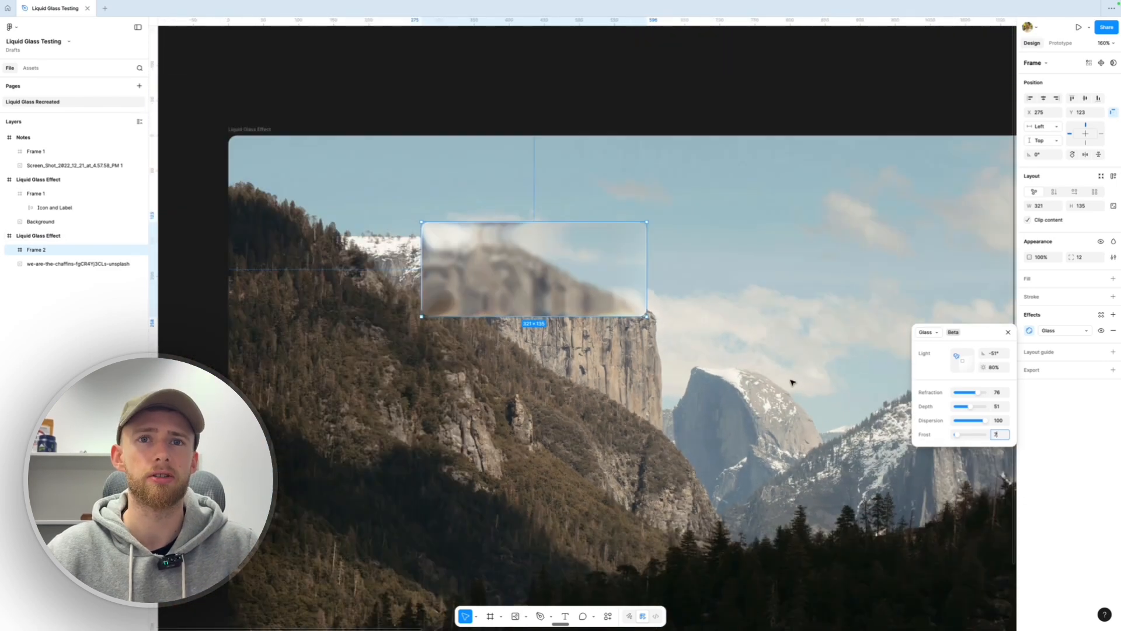
scroll(792, 383, "right", 15)
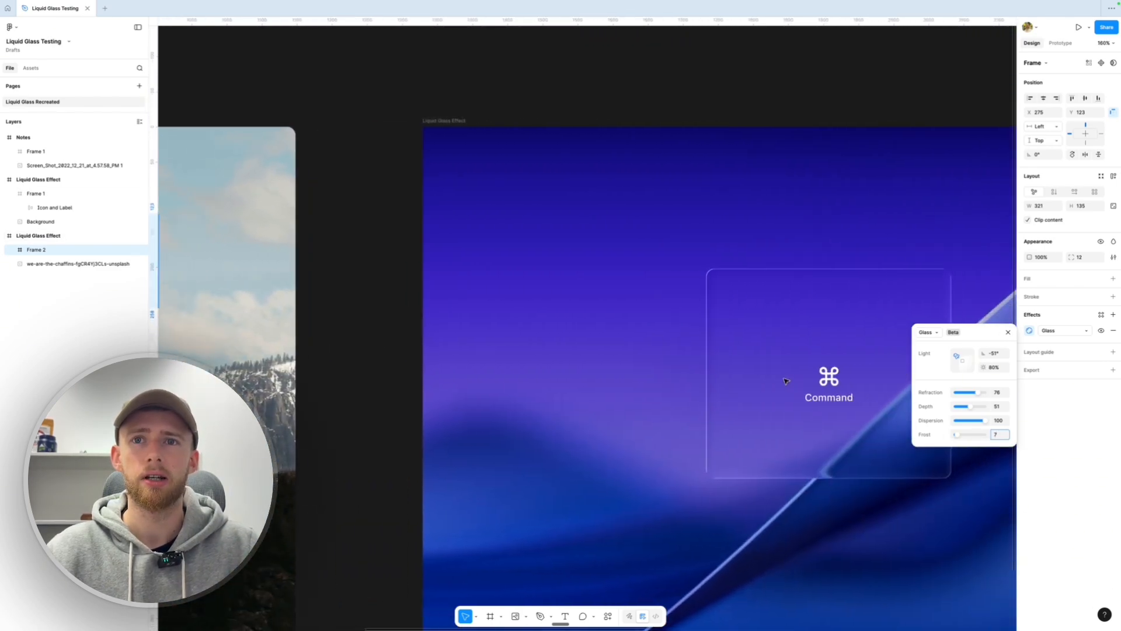
Move the purple Command glass Frame 1 onto the light streak at X 560, Y 167, and show its Glass settings
left_click(716, 314)
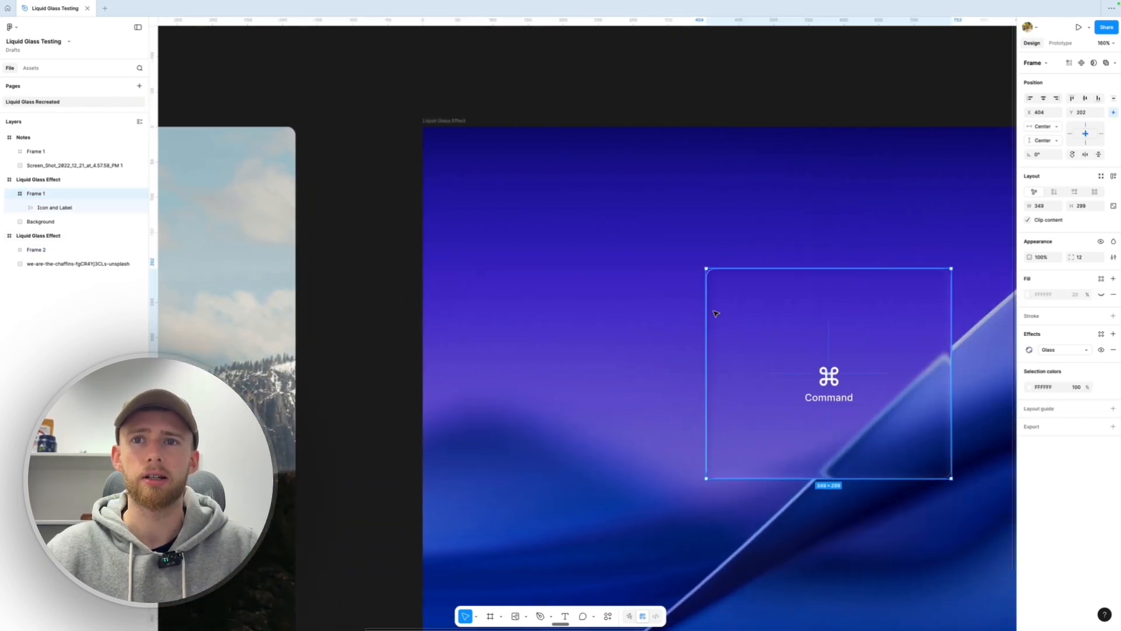
scroll(716, 314, "up", 4)
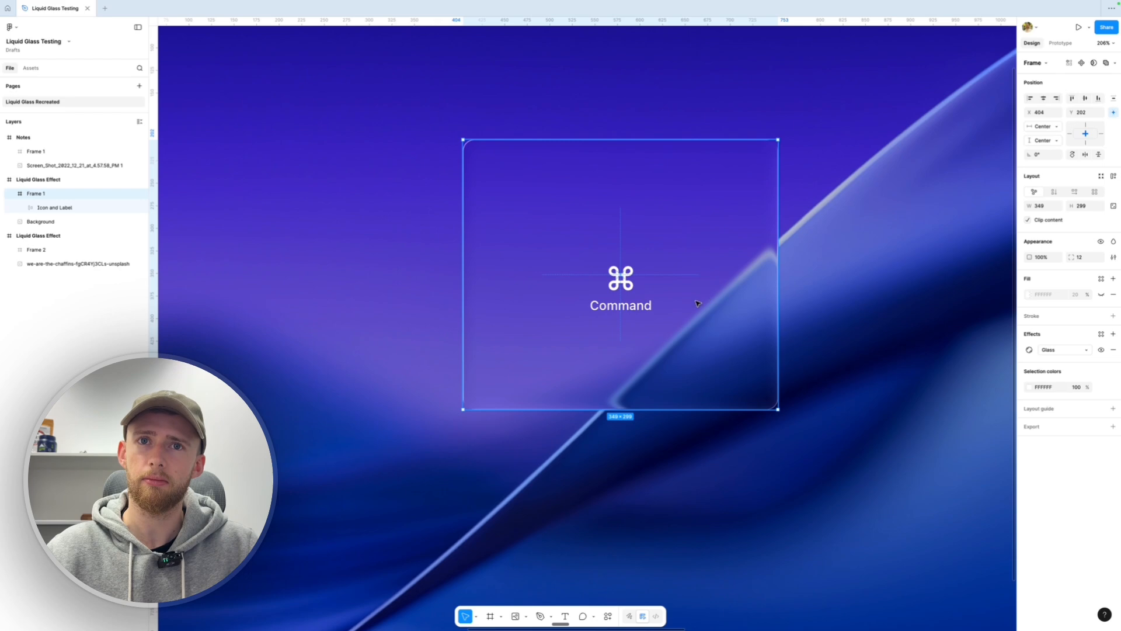
left_click_drag(697, 303, 838, 273)
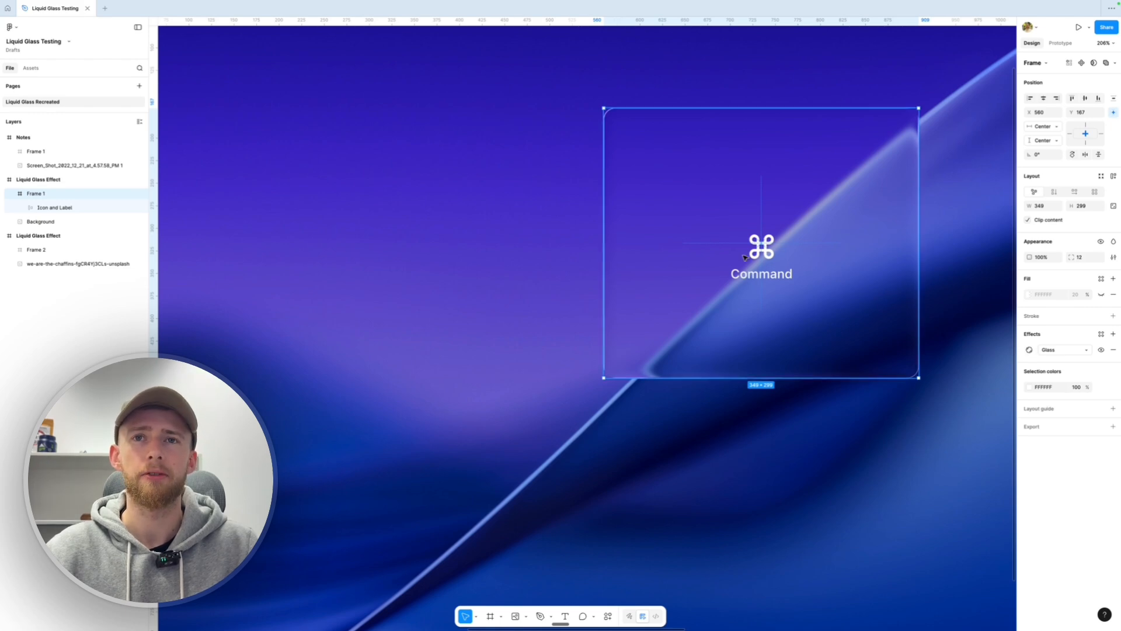
scroll(744, 258, "down", 3)
scroll(828, 260, "down", 5)
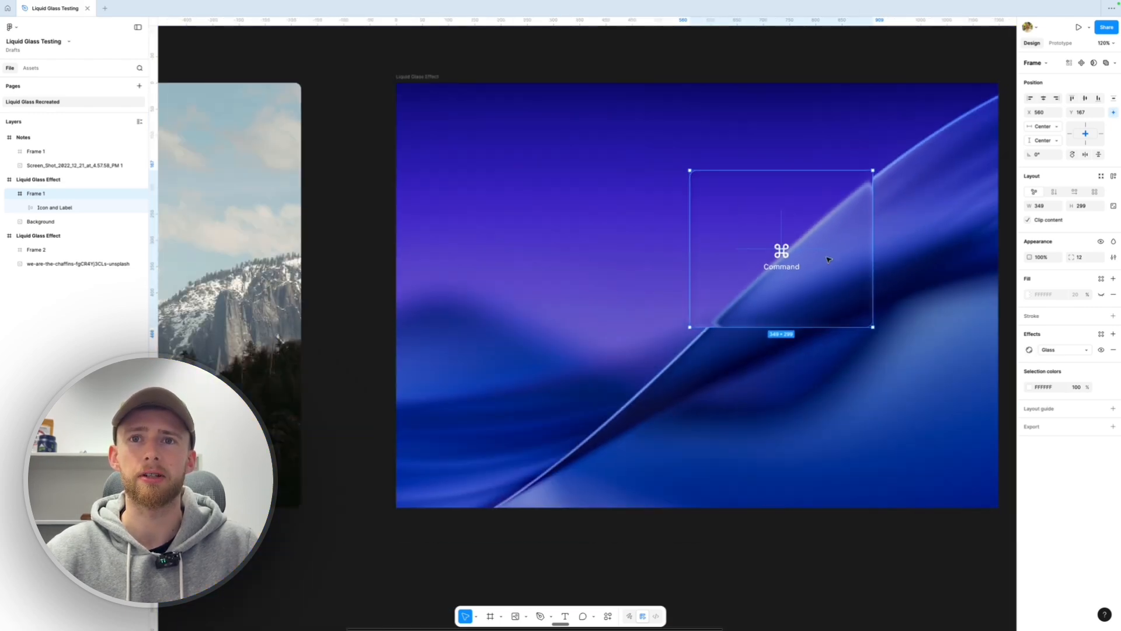
scroll(828, 258, "up", 6)
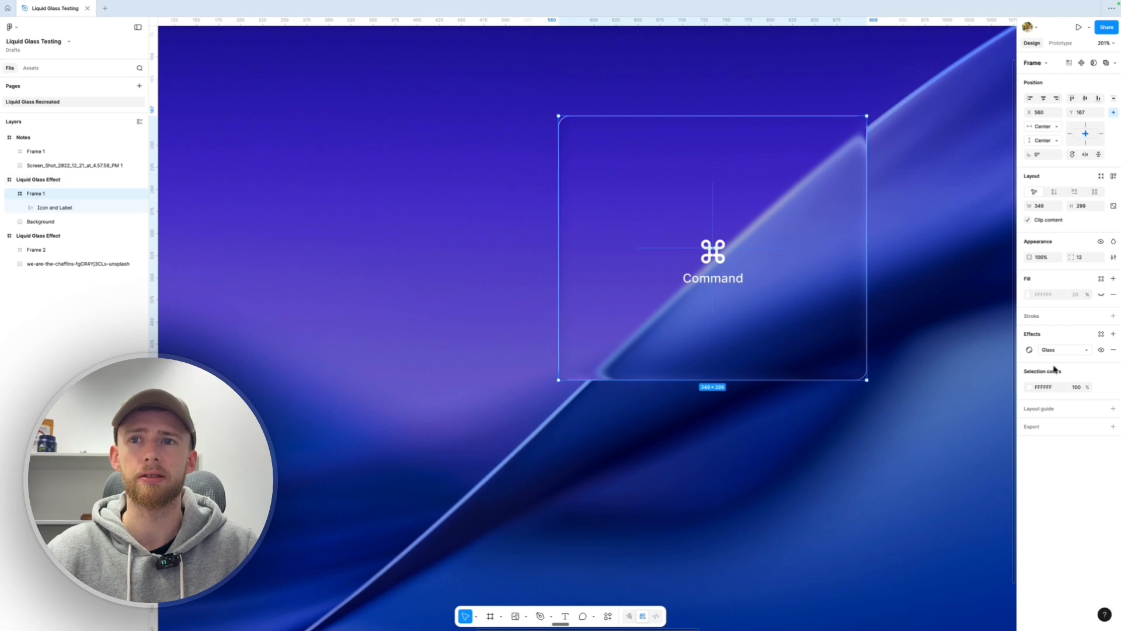
left_click(1030, 351)
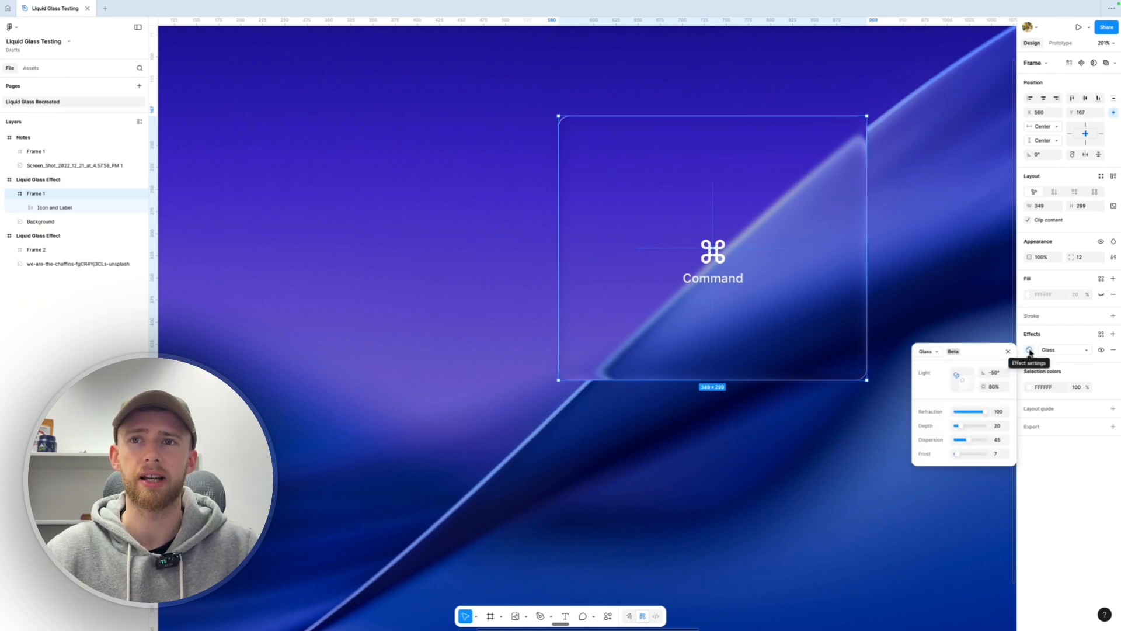
Cut the Command card's glass frost to 0 and restore refraction to 100
left_click_drag(957, 456, 967, 457)
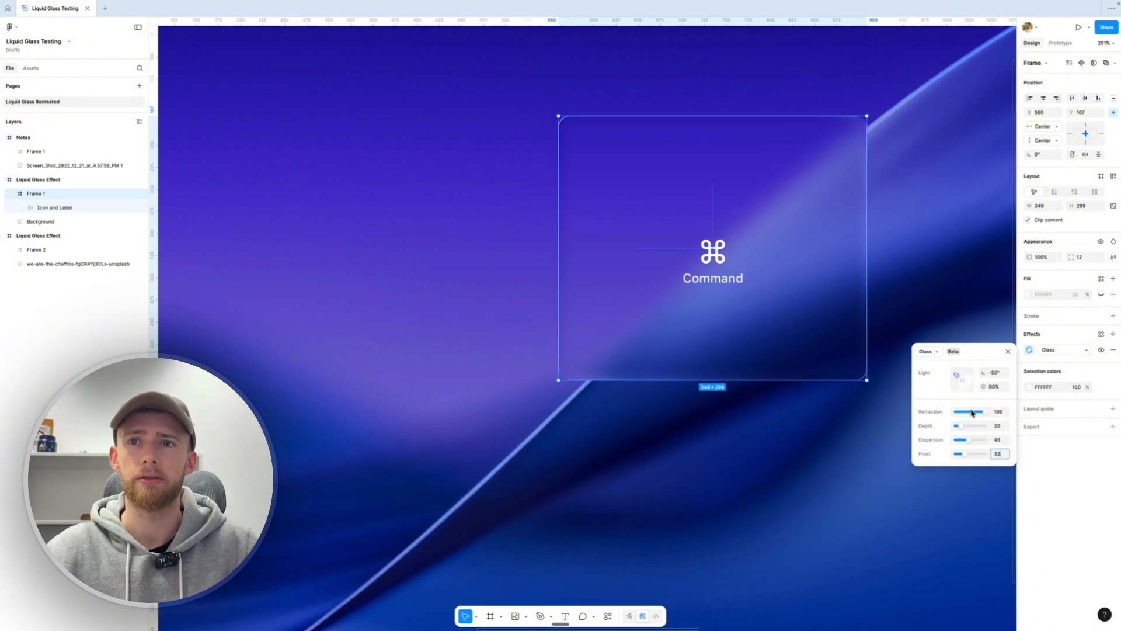
left_click_drag(979, 416, 941, 416)
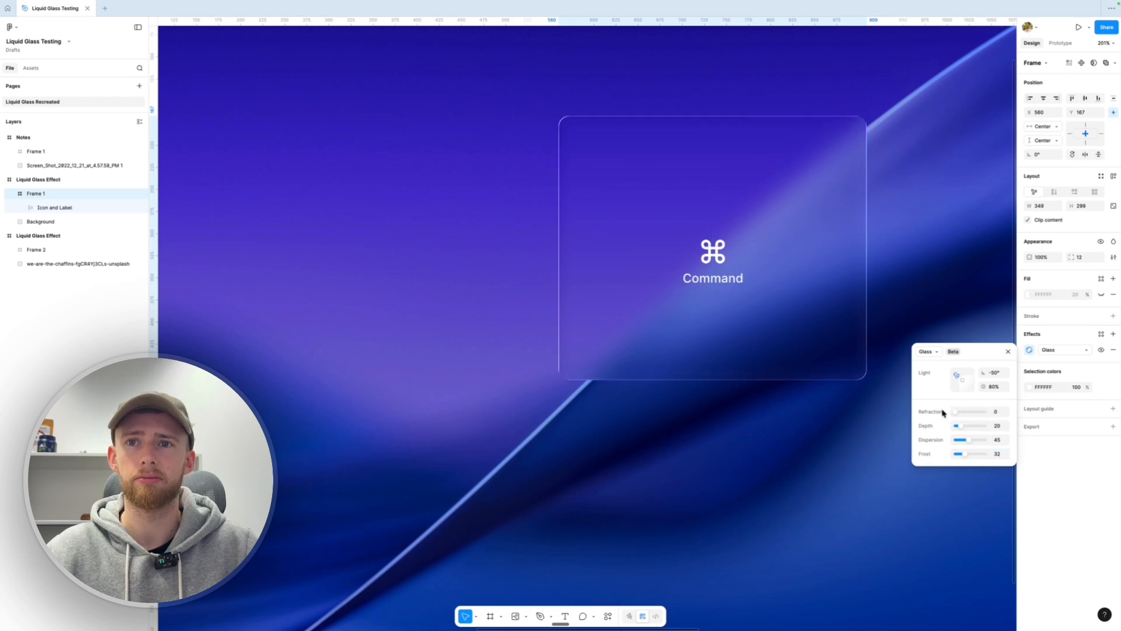
left_click(961, 455)
left_click_drag(963, 457, 957, 454)
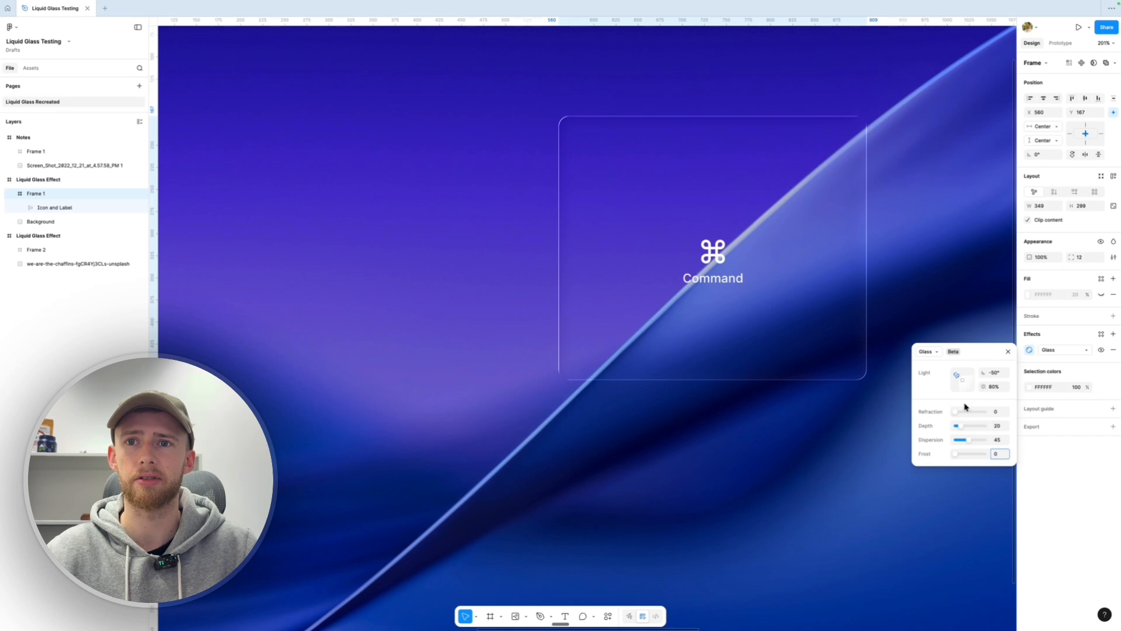
left_click_drag(956, 412, 986, 411)
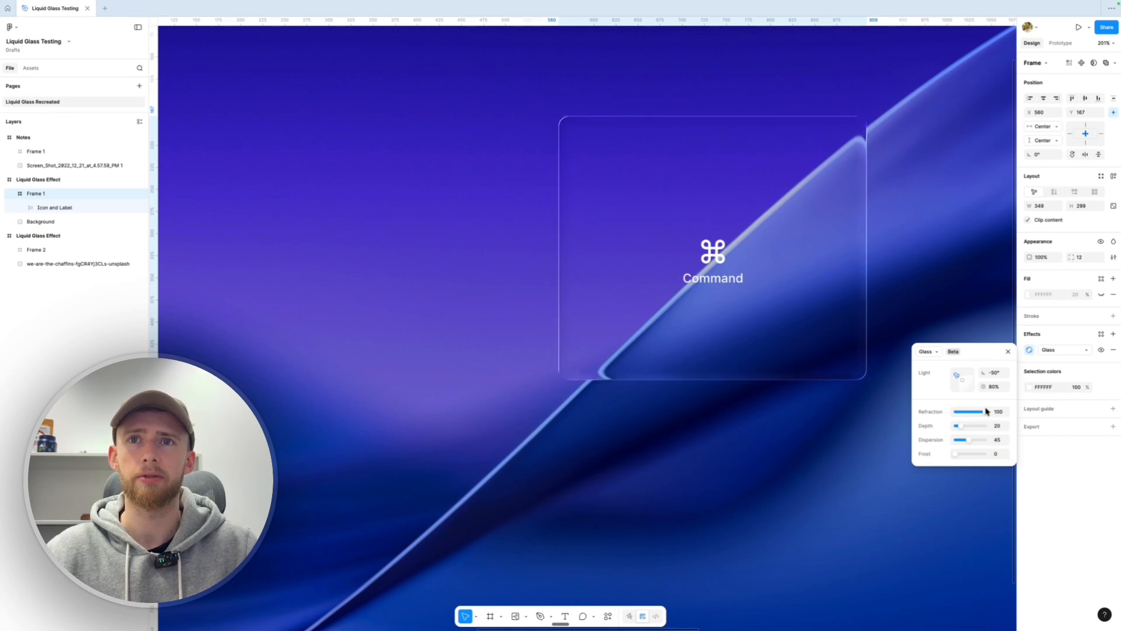
Compare refraction off and on while nudging the card along the streak, leaving it at 100
mouse_move(828, 325)
left_mouse_down()
mouse_move(787, 296)
mouse_move(750, 337)
mouse_move(815, 286)
mouse_move(844, 348)
mouse_move(815, 317)
mouse_move(801, 368)
mouse_move(784, 371)
mouse_move(834, 313)
left_mouse_up()
left_click_drag(985, 415, 932, 412)
mouse_move(810, 238)
left_mouse_down()
mouse_move(803, 289)
mouse_move(791, 269)
mouse_move(839, 236)
mouse_move(774, 288)
mouse_move(829, 245)
mouse_move(814, 255)
left_mouse_up()
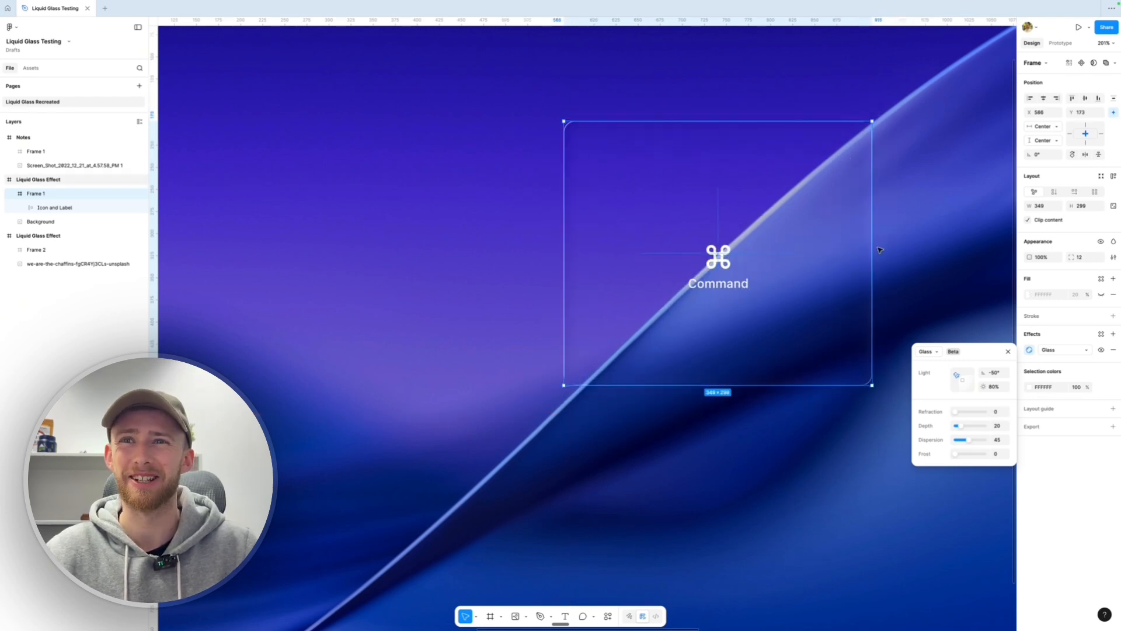
left_click_drag(957, 413, 988, 413)
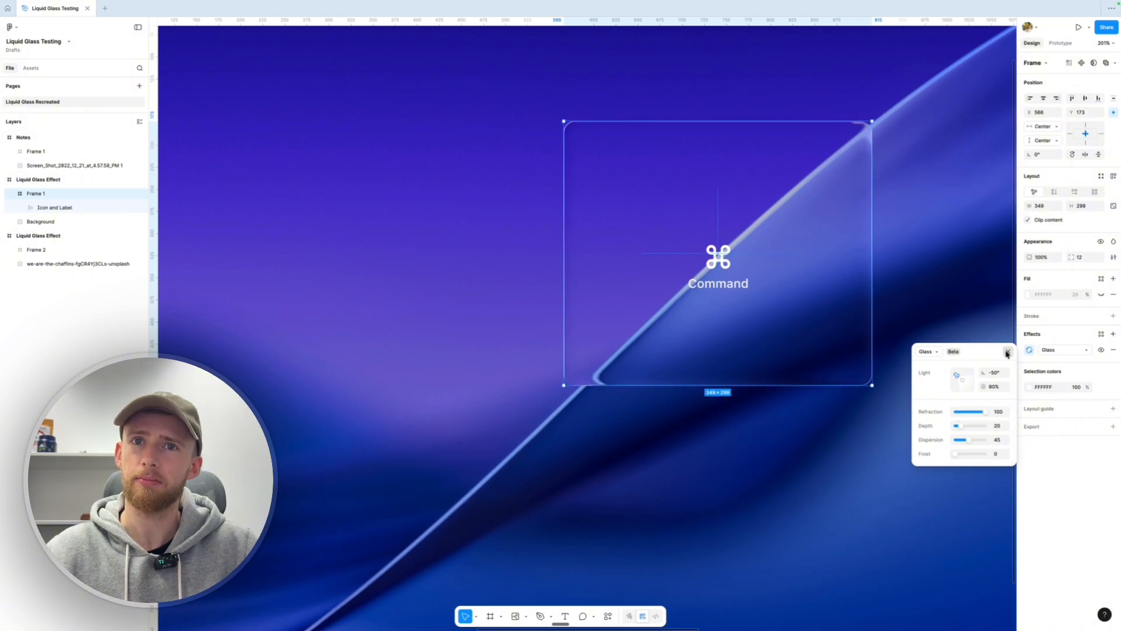
left_click(1008, 351)
scroll(796, 337, "down", 5)
Shorten the Notes photo's glass Frame 1 to 197 high and place it at X 190, Y 91
scroll(796, 339, "right", 10)
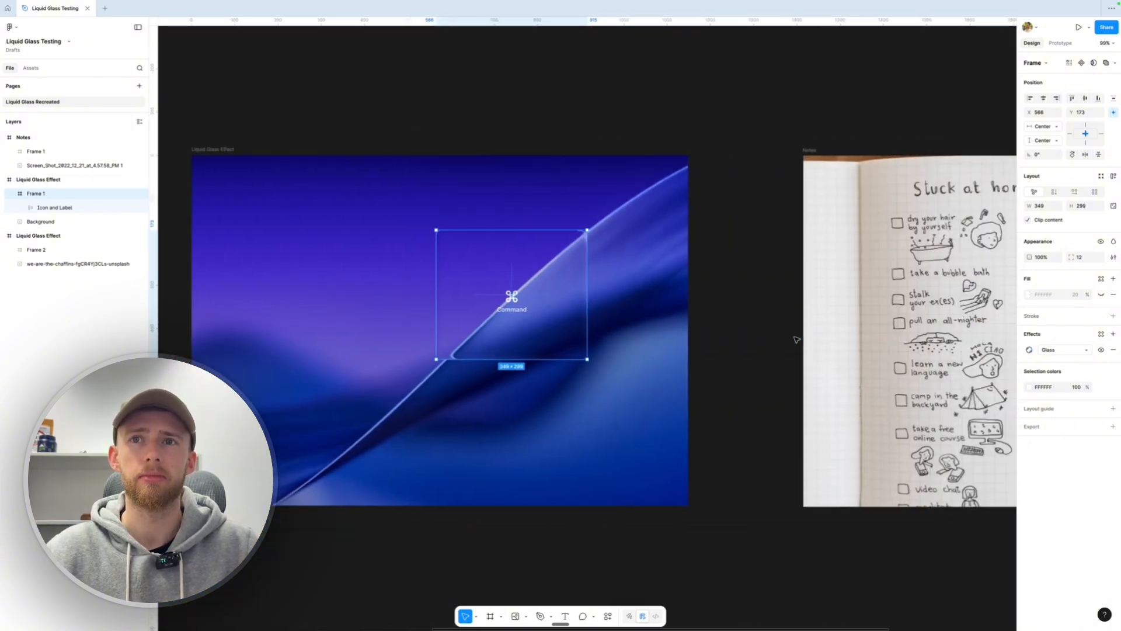
scroll(778, 292, "up", 2)
scroll(778, 292, "up", 4)
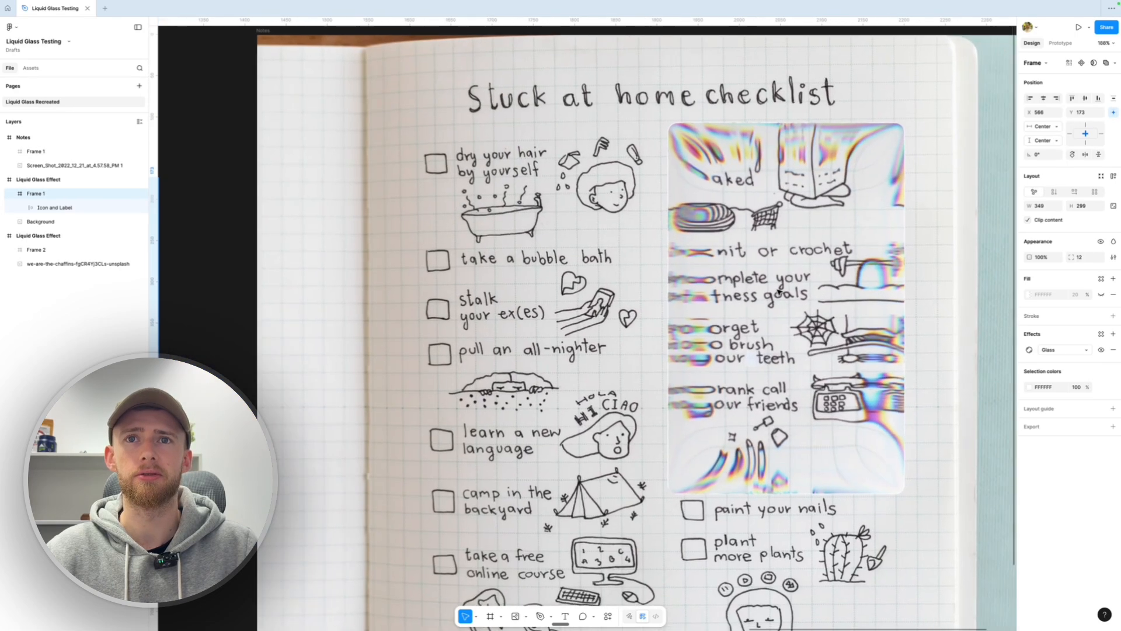
left_click(692, 251)
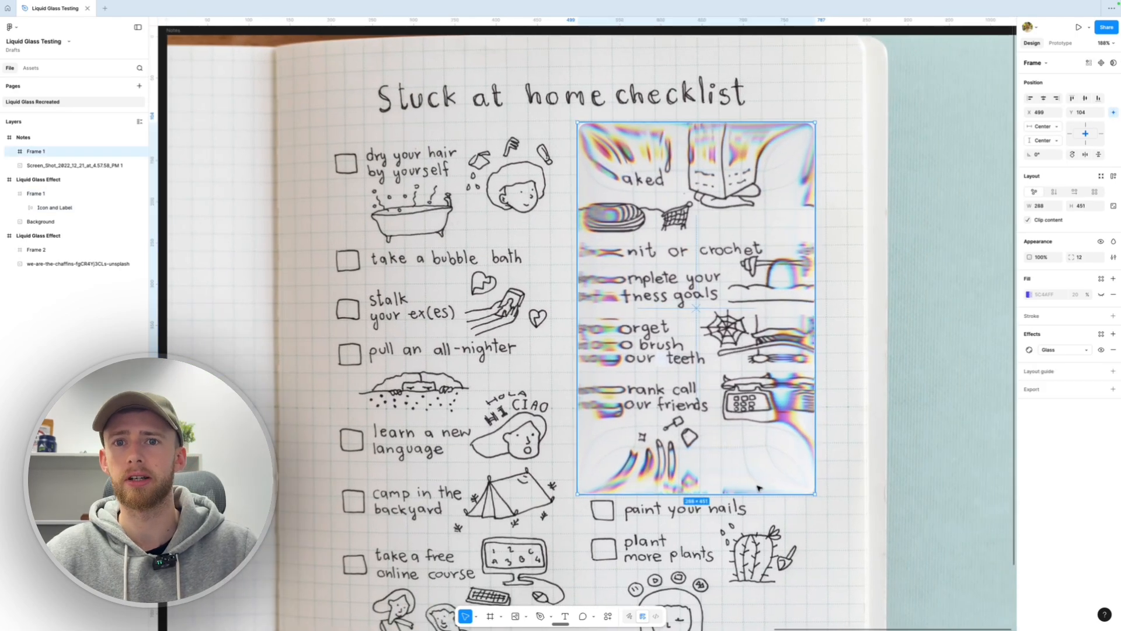
left_click_drag(703, 494, 704, 285)
mouse_move(722, 230)
left_mouse_down()
mouse_move(447, 221)
mouse_move(468, 219)
left_mouse_up()
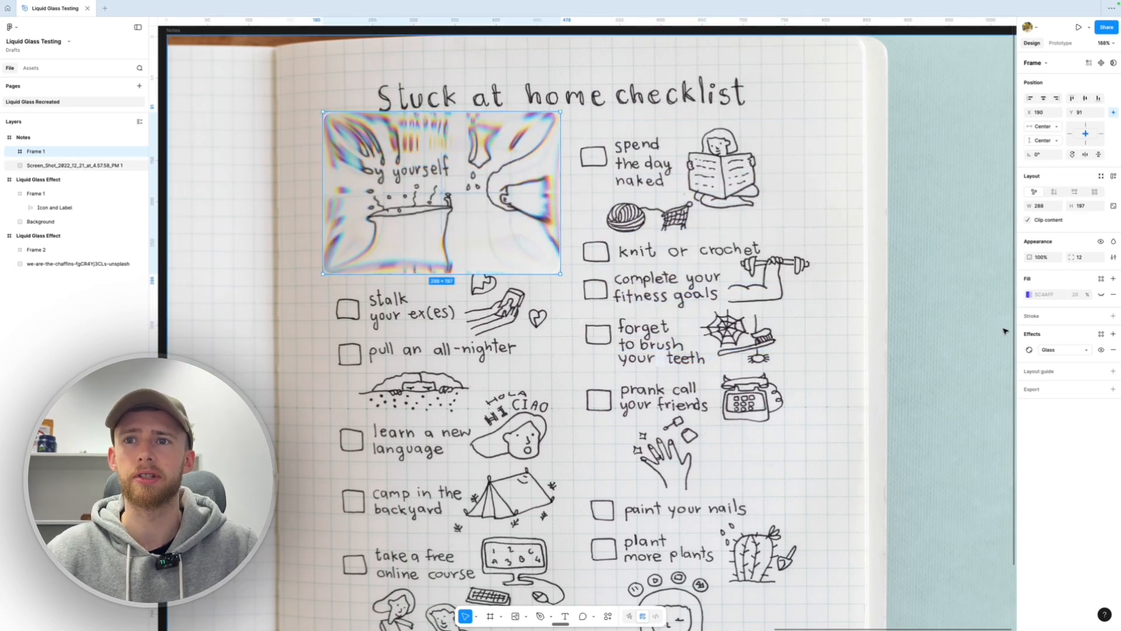
Toggle the checklist card's refraction off and back to 100, then raise its depth to 100
left_click(1029, 349)
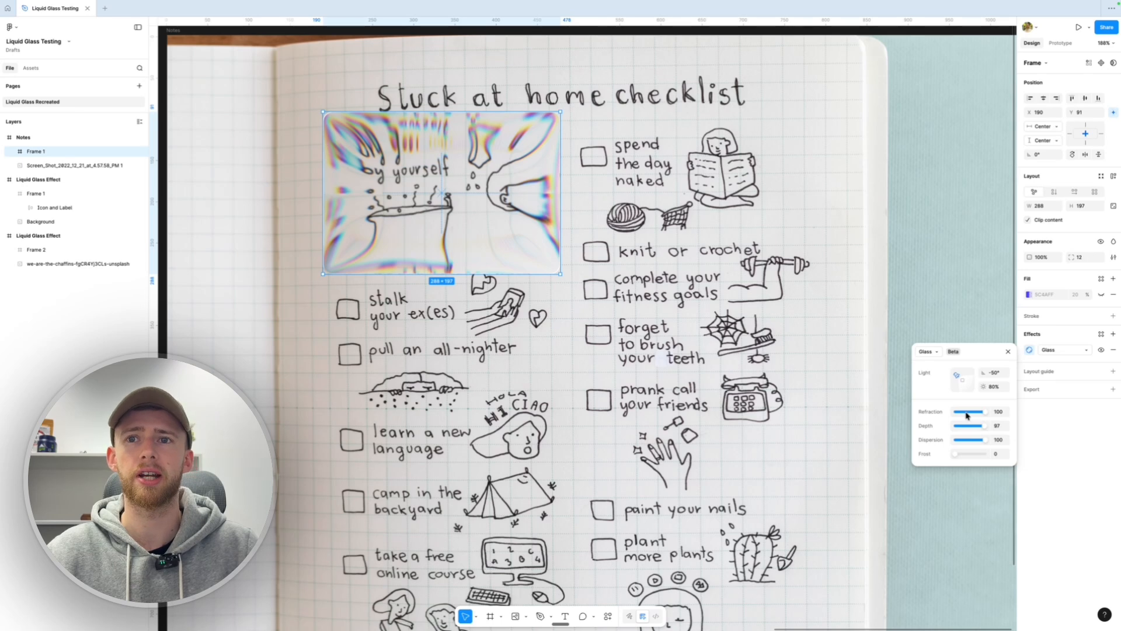
left_click_drag(988, 414, 909, 409)
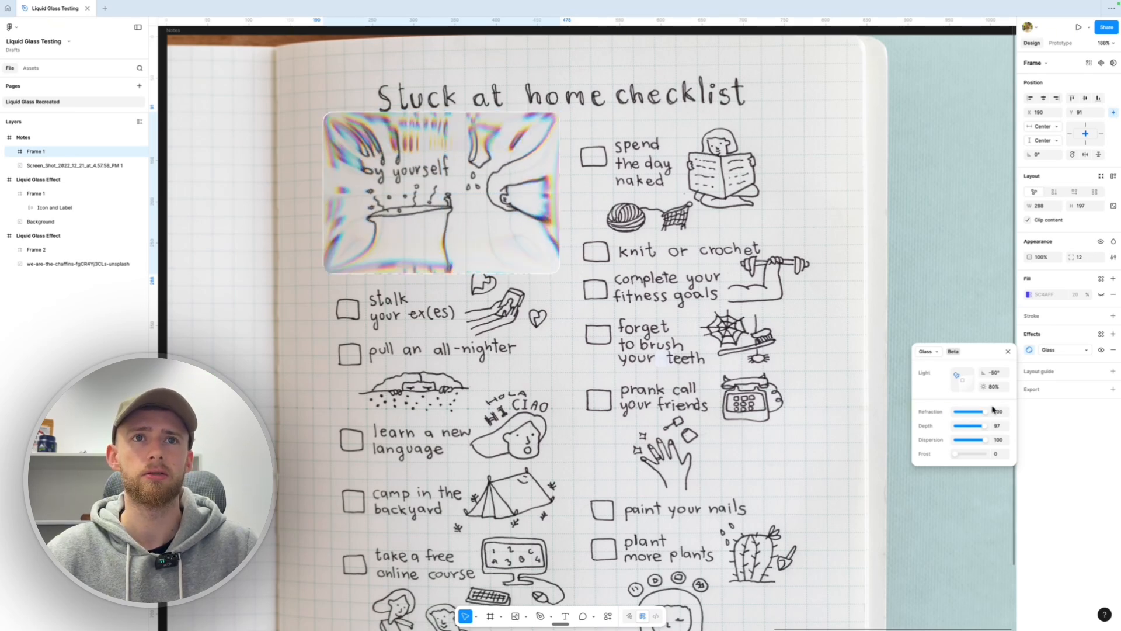
mouse_move(993, 410)
left_mouse_down()
mouse_move(929, 406)
mouse_move(993, 412)
left_mouse_up()
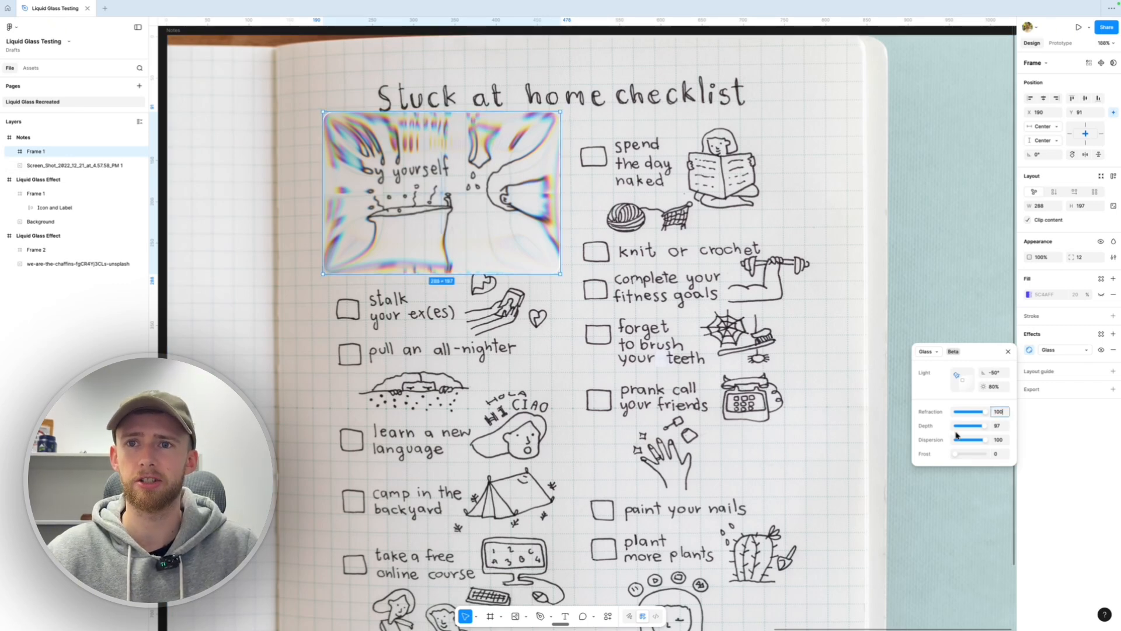
left_click_drag(980, 429, 995, 447)
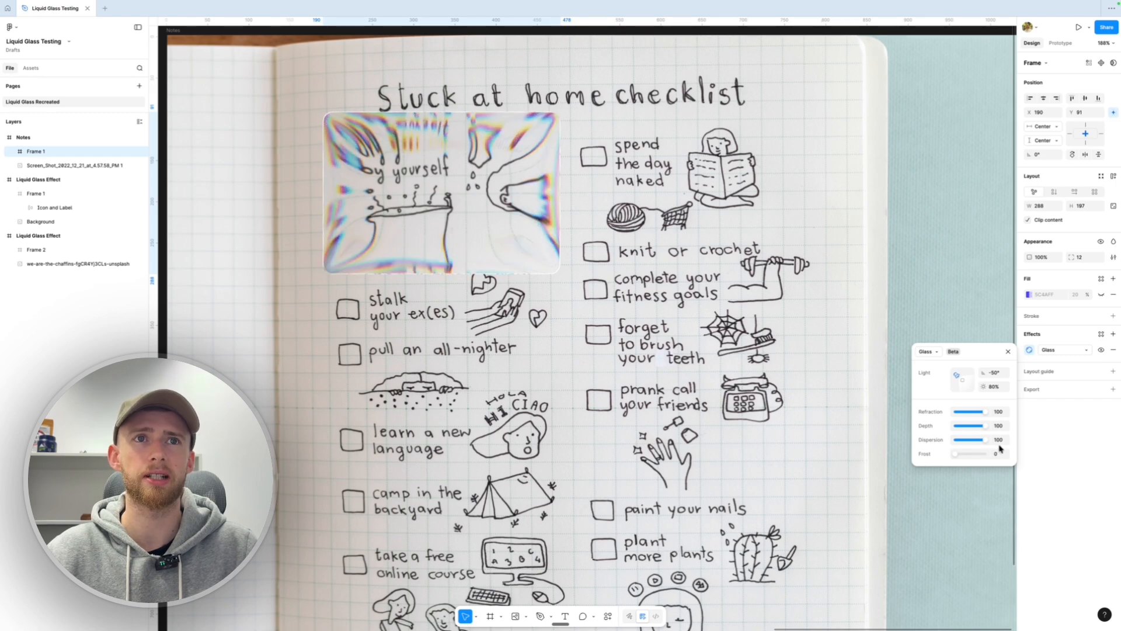
scroll(959, 294, "left", 2)
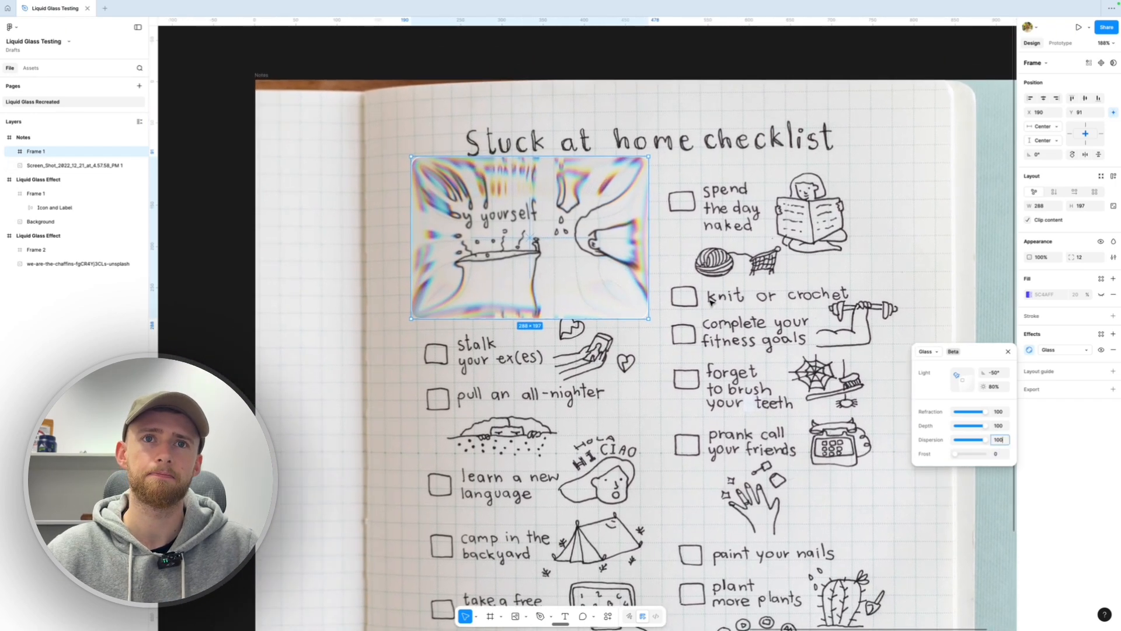
scroll(543, 230, "up", 5)
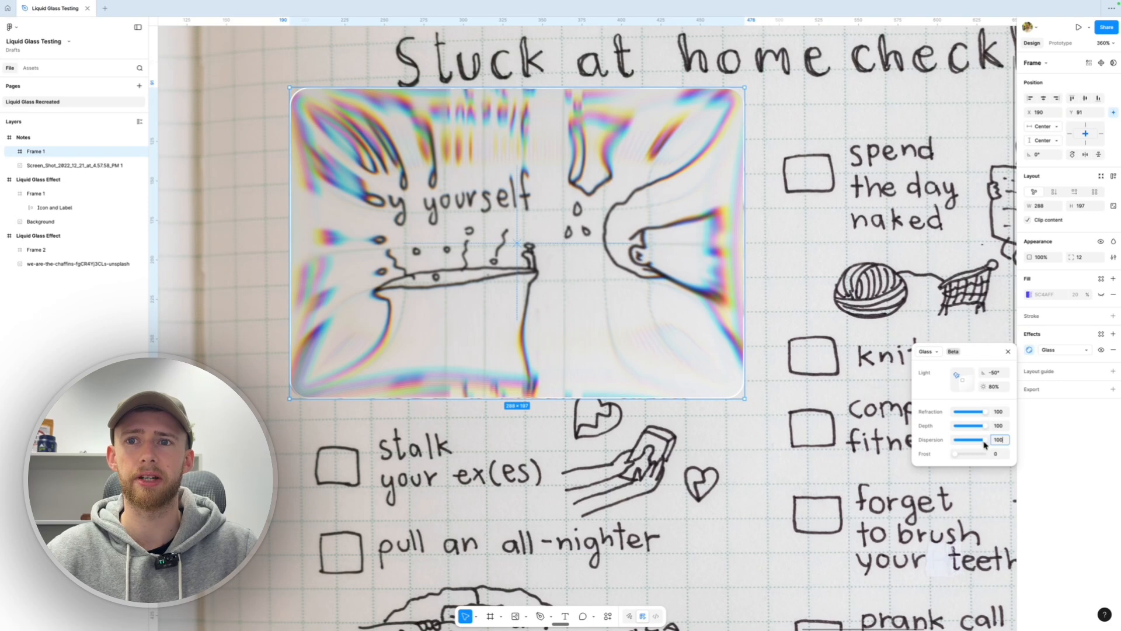
mouse_move(985, 441)
left_mouse_down()
mouse_move(974, 440)
mouse_move(1002, 441)
left_mouse_up()
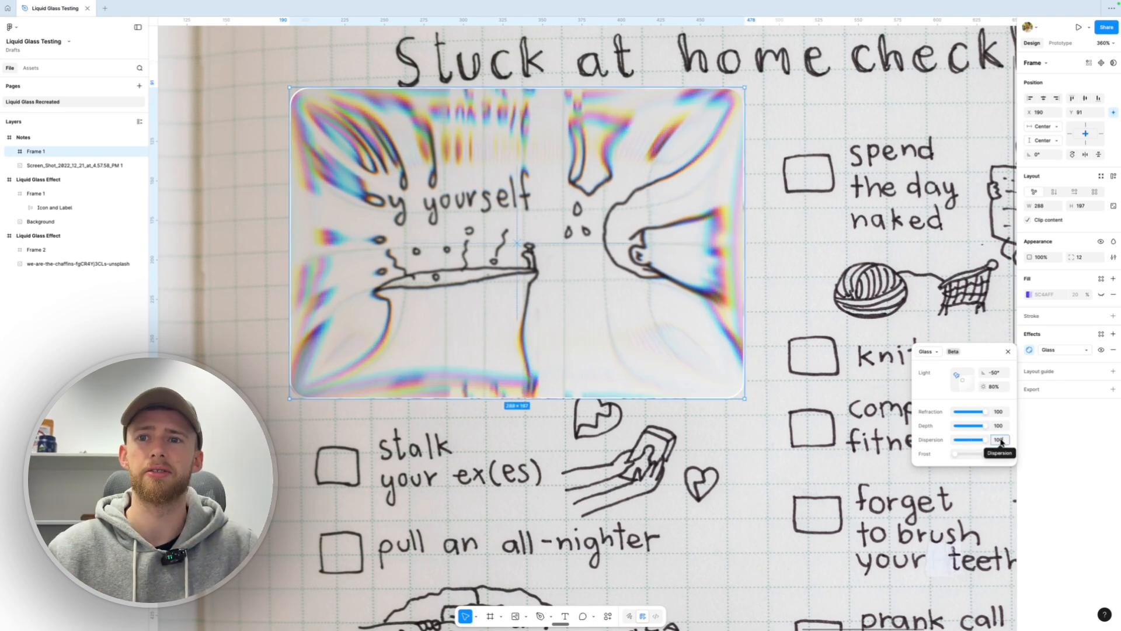
scroll(791, 340, "down", 5)
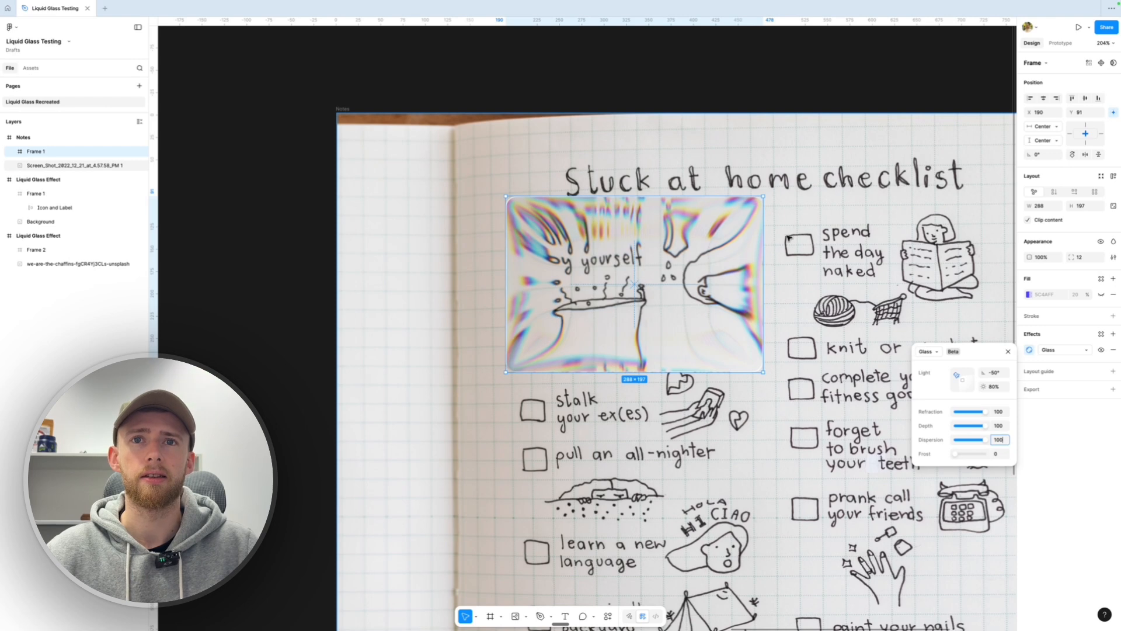
scroll(759, 245, "down", 3)
scroll(759, 246, "right", 2)
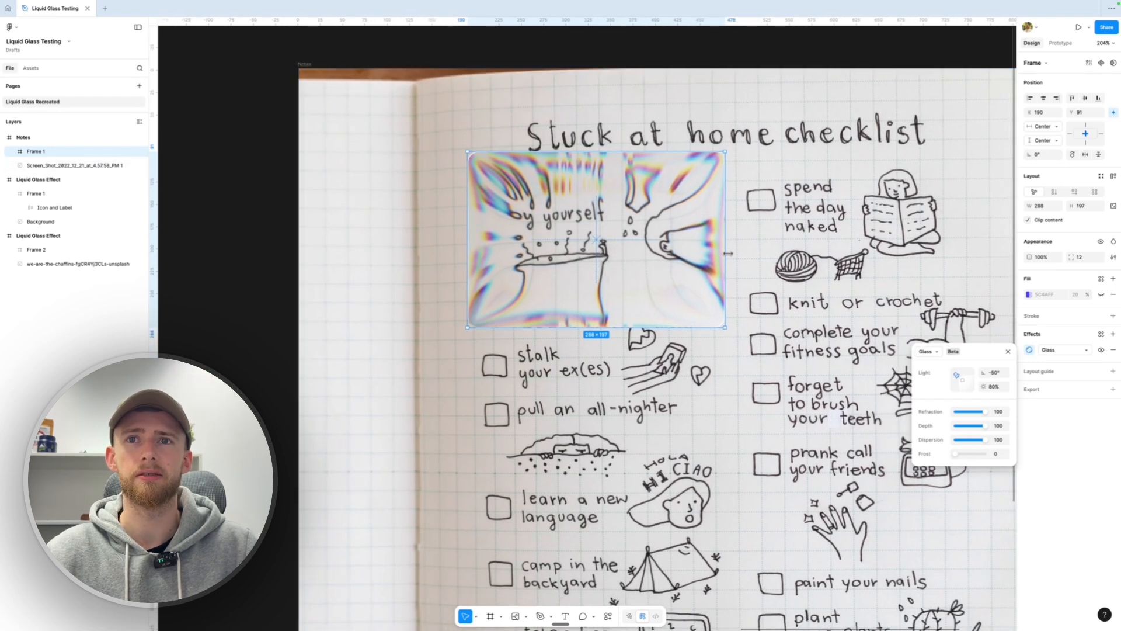
Resize the checklist glass frame to a 108×110 square over 'take a bubble bath', zooming out to 120%
left_click_drag(728, 253, 913, 233)
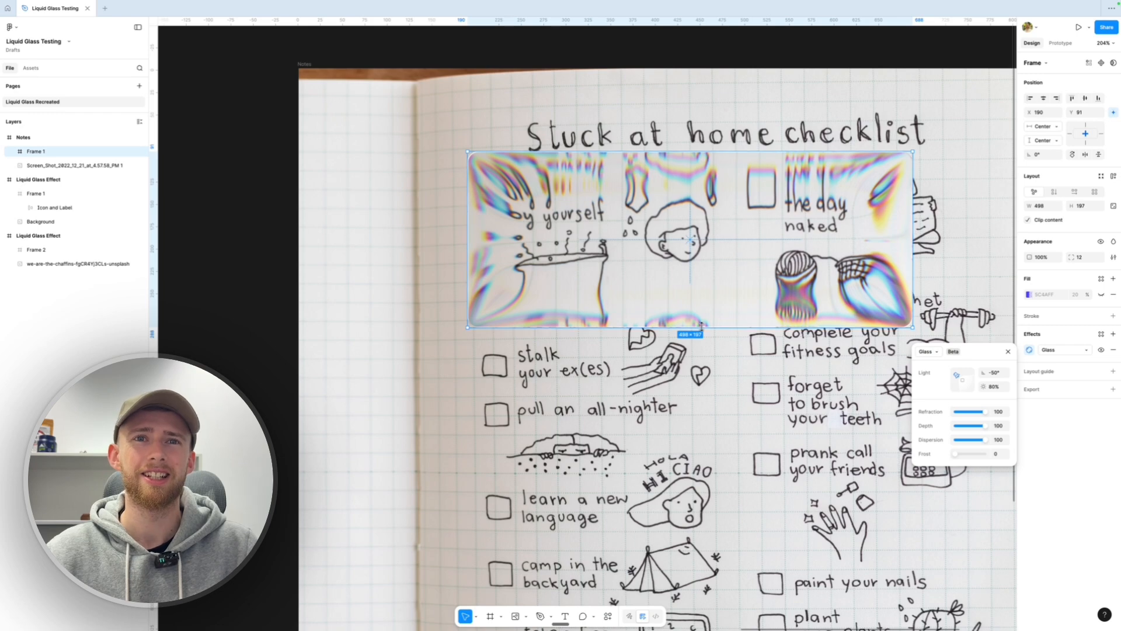
left_click_drag(702, 328, 654, 250)
mouse_move(657, 196)
left_mouse_down()
mouse_move(703, 227)
mouse_move(641, 200)
mouse_move(672, 205)
left_mouse_up()
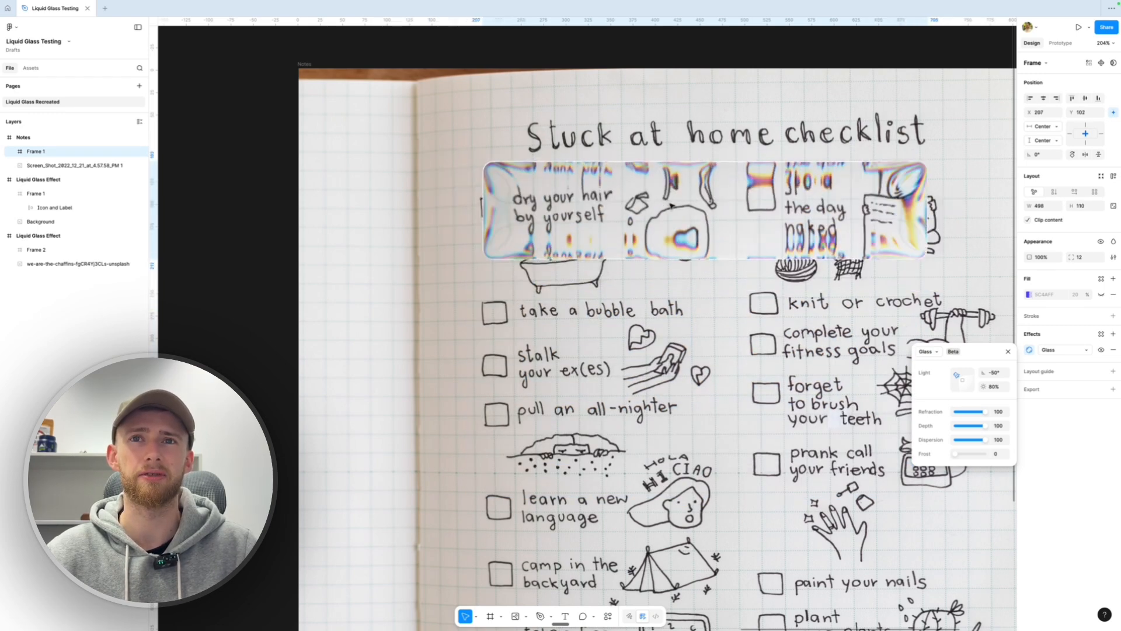
left_click_drag(927, 197, 655, 297)
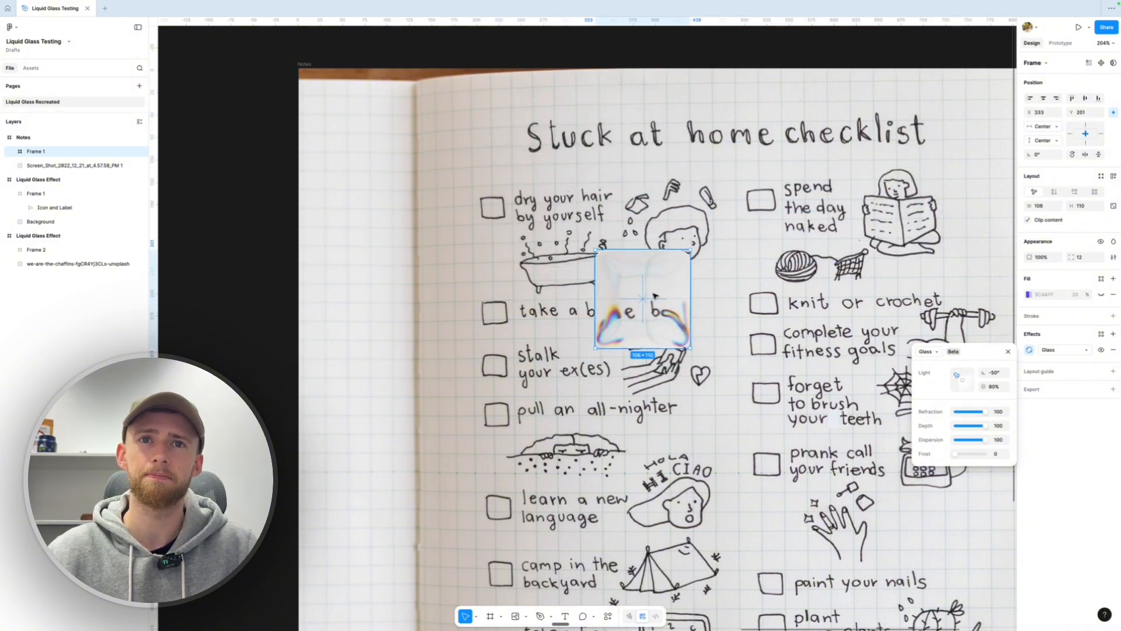
scroll(655, 296, "down", 5)
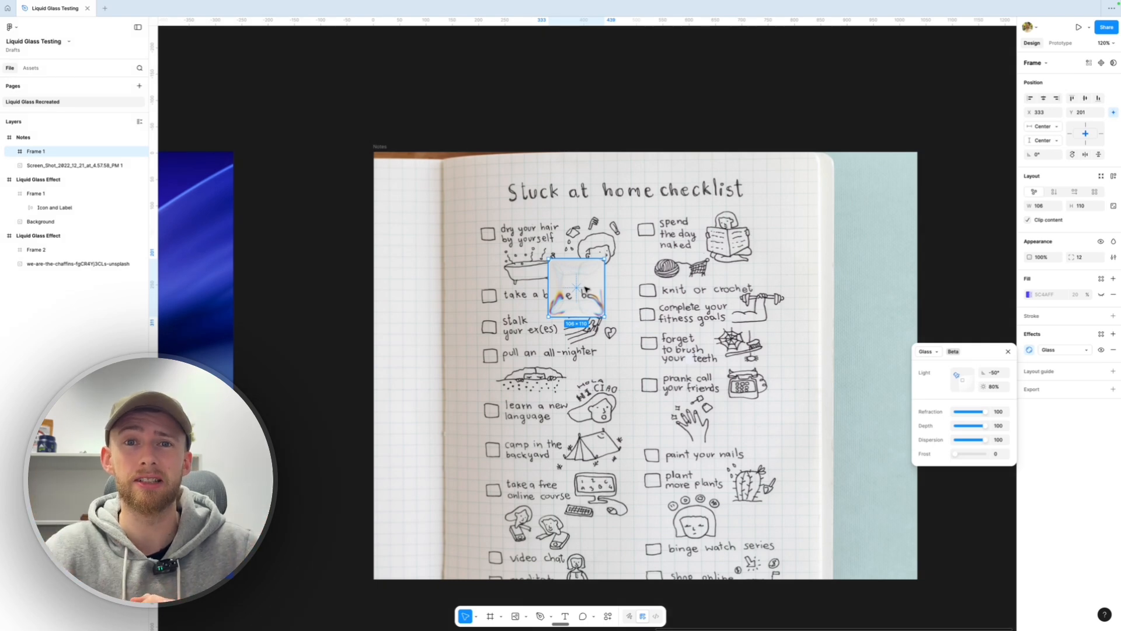